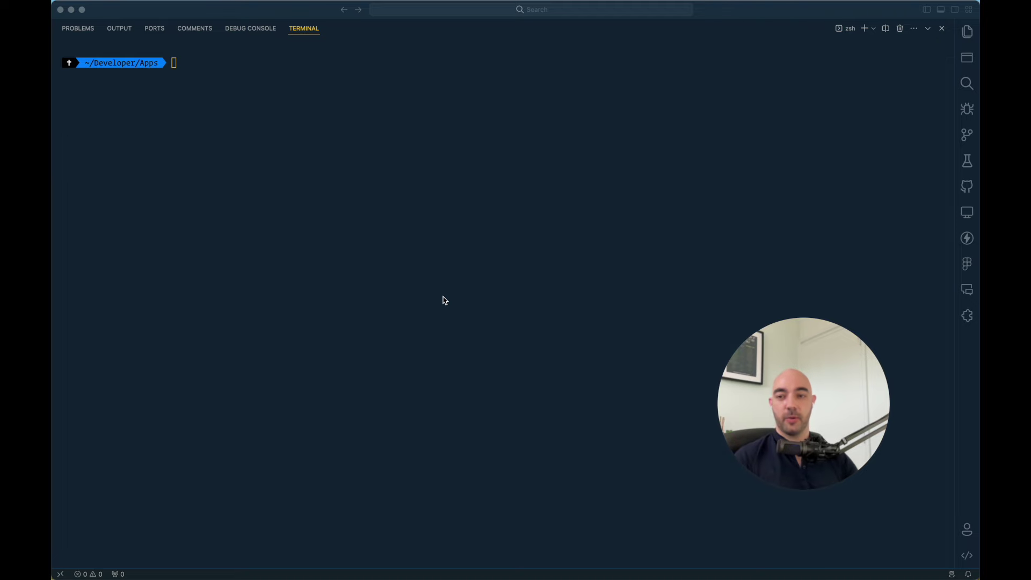
# - Run 'npx -y launchfast' in the VS Code terminal to start the LaunchFast installer
pyautogui.click(449, 298)
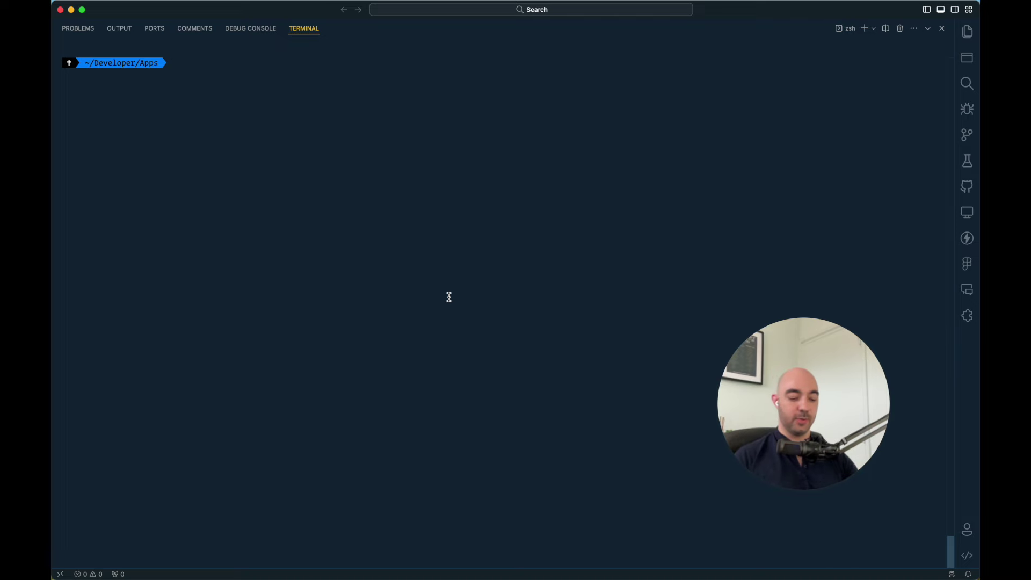
pyautogui.write('npx -y launchfast')
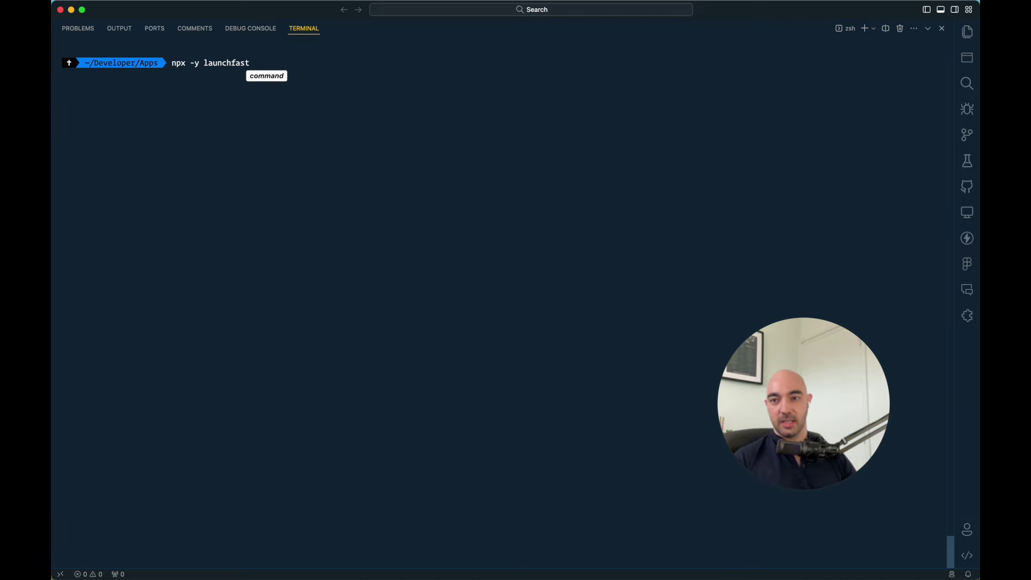
pyautogui.press('Return')
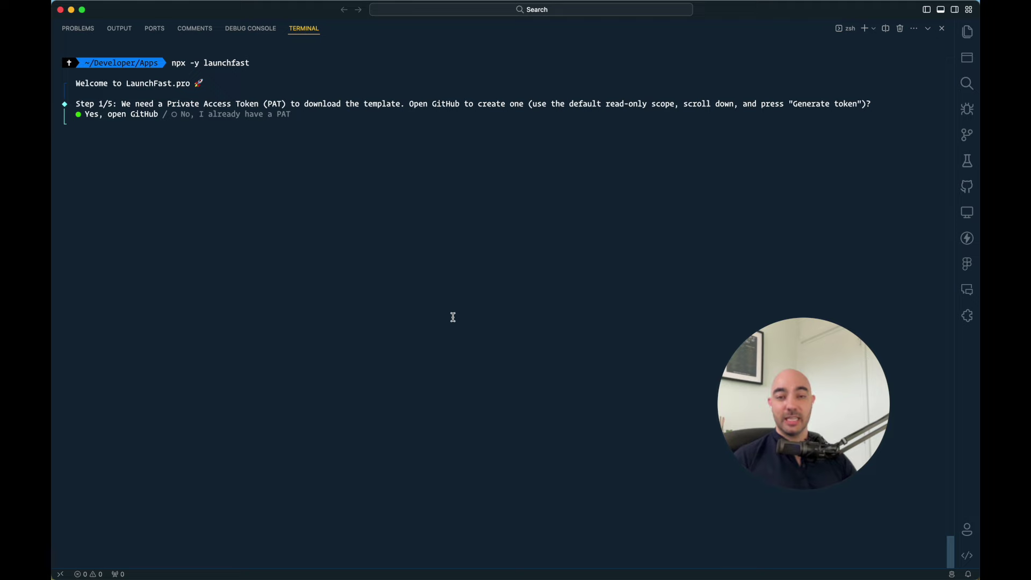
# - Open GitHub from the installer, generate a new classic access token, and copy it
pyautogui.press('Return')
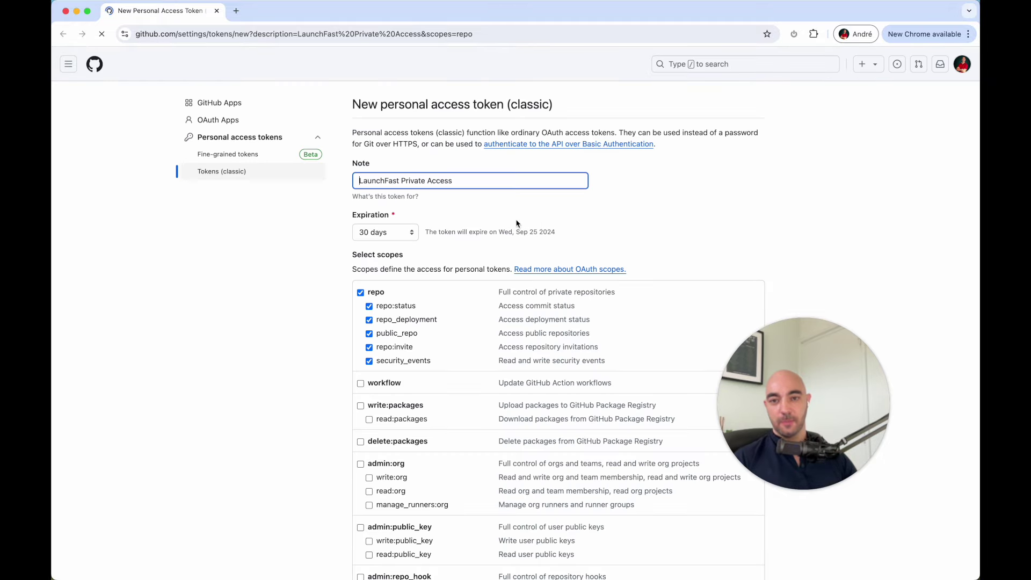
pyautogui.scroll(-15, 334, 242)
pyautogui.click(387, 491)
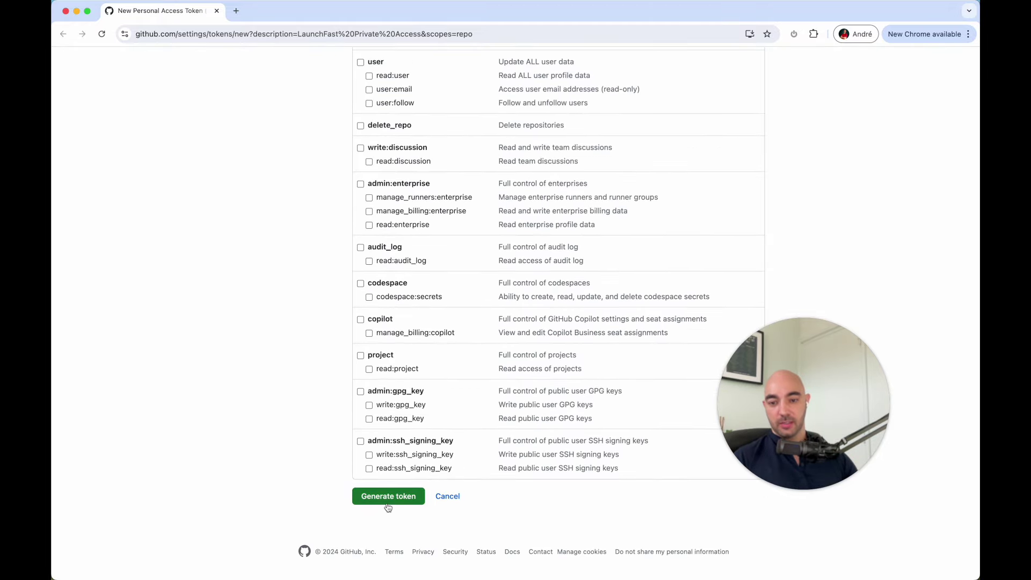
pyautogui.click(554, 235)
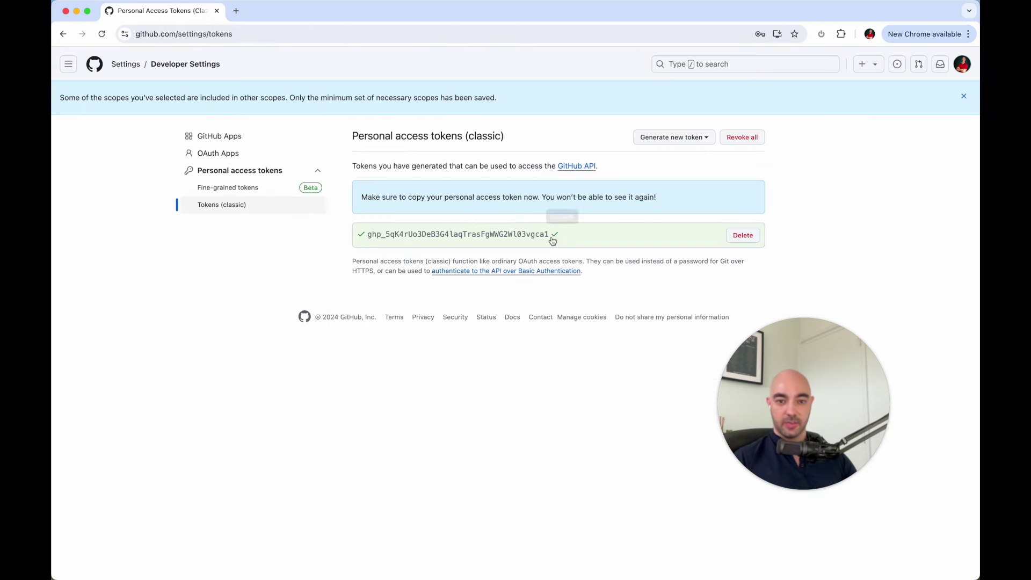
# - Paste the GitHub token into the installer, choose pnpm, and accept ./my-new-project as the folder
pyautogui.press('super+Tab')
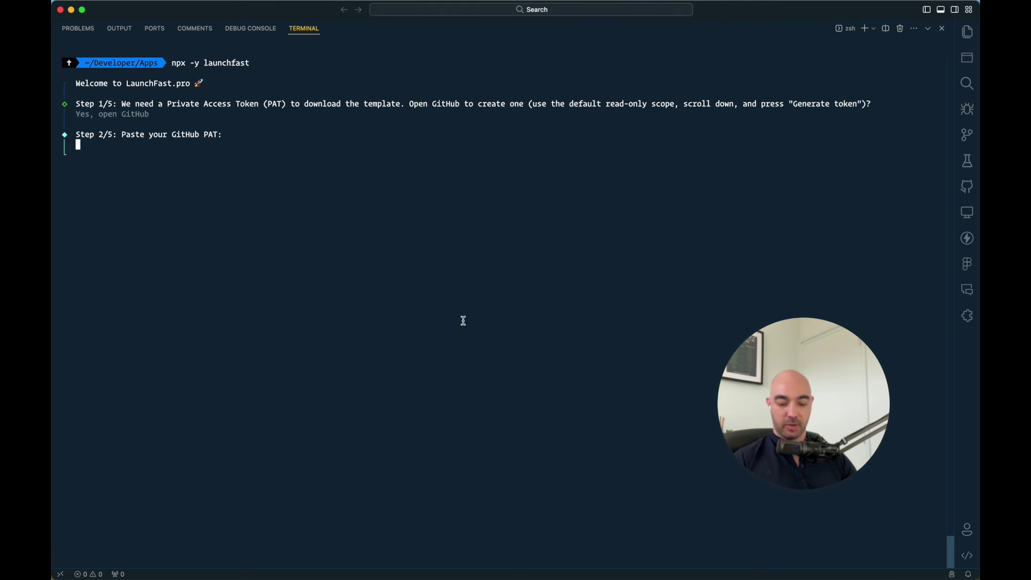
pyautogui.press('super+v')
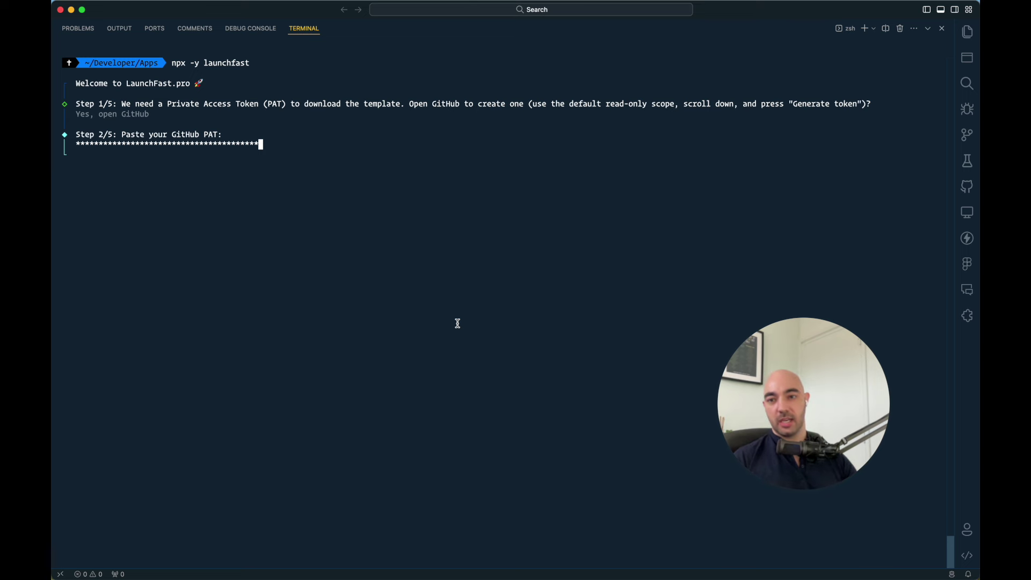
pyautogui.press('Return')
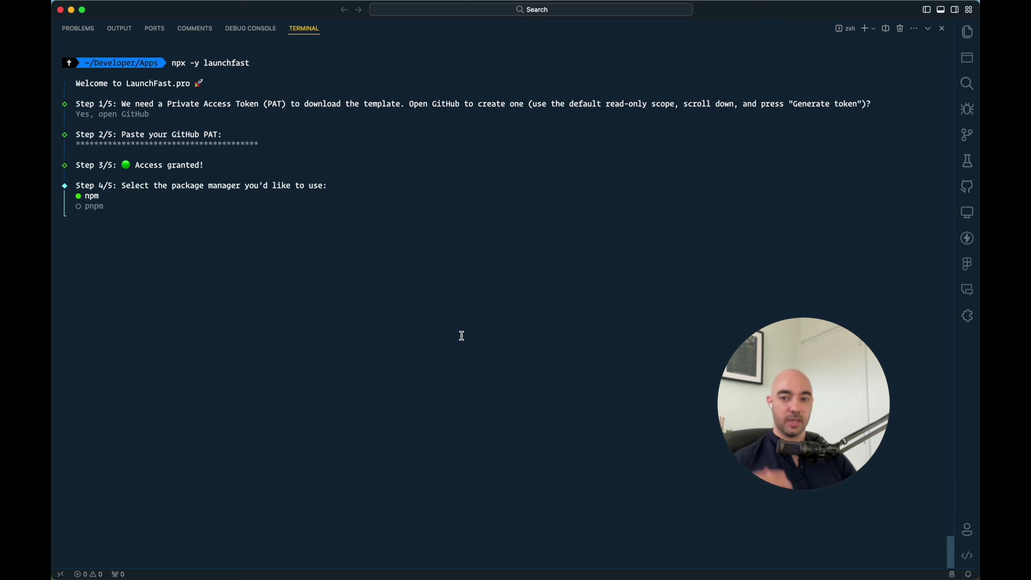
pyautogui.press('Down')
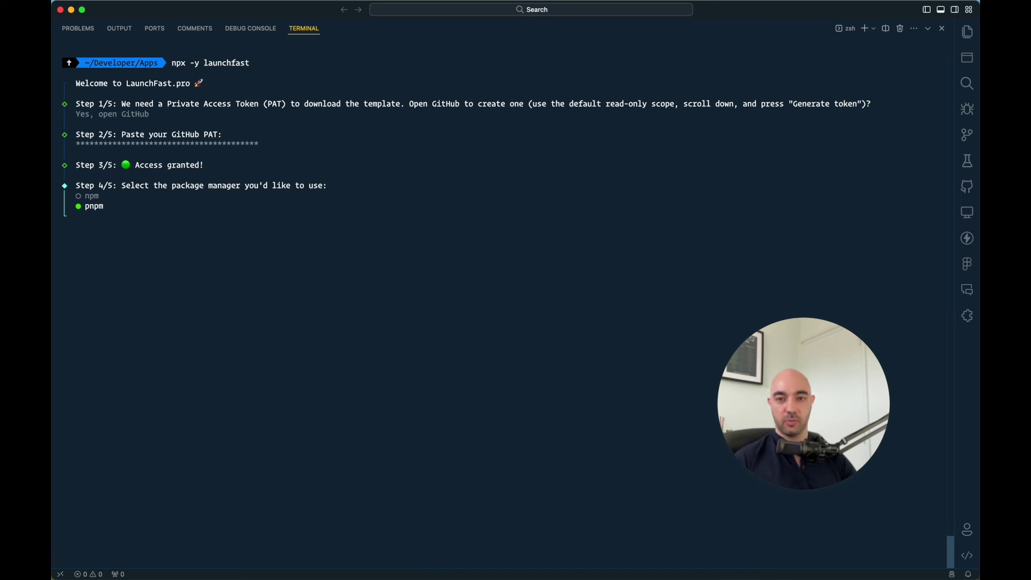
pyautogui.press('Return')
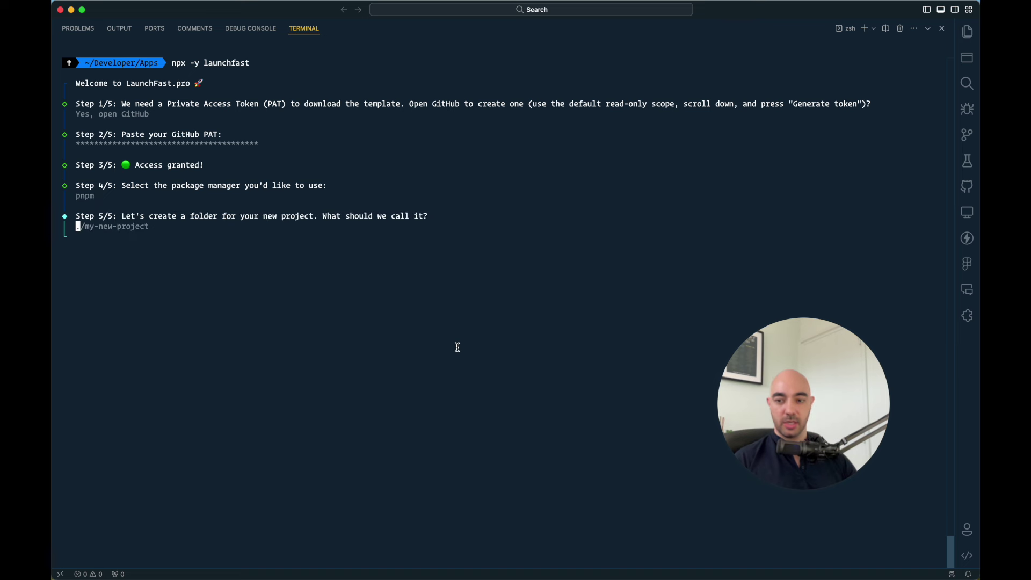
pyautogui.press('Tab')
# - Confirm ./my-new-project and let the installer finish migrations, seeding and Playwright setup
pyautogui.press('Return')
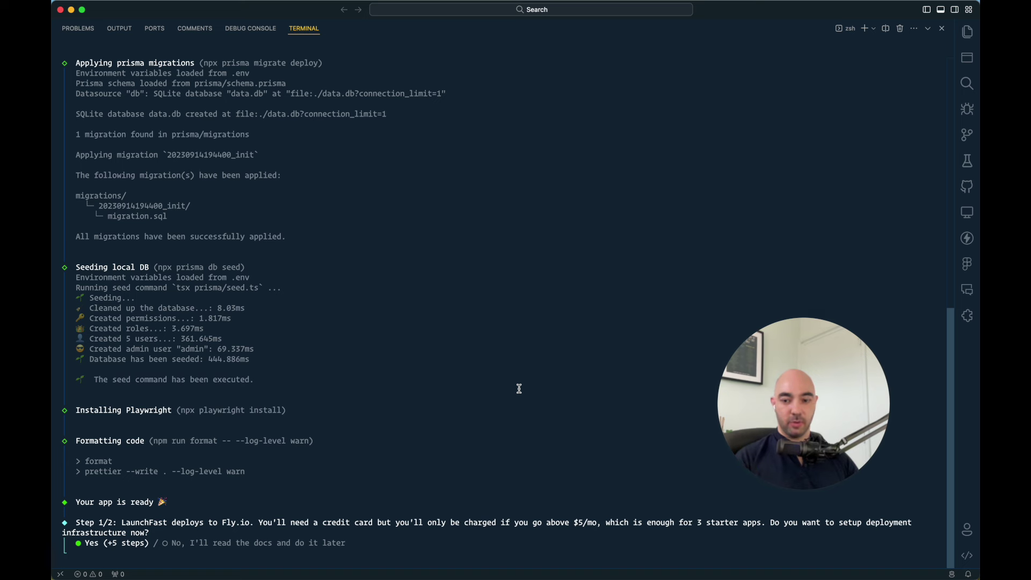
# - Agree to set up Fly.io deployment infrastructure now ('Yes (+5 steps)')
pyautogui.press('Right')
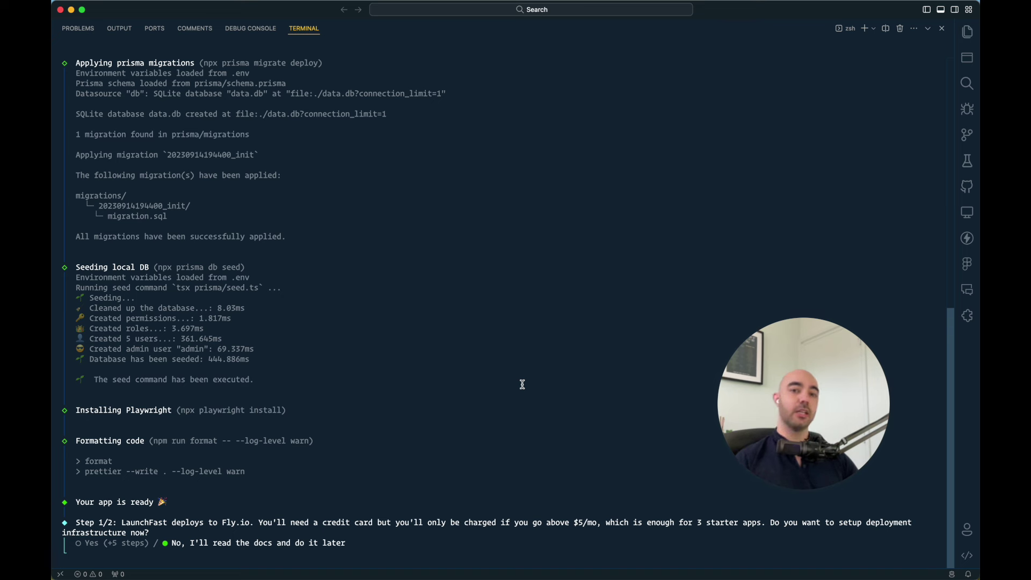
pyautogui.press('Left')
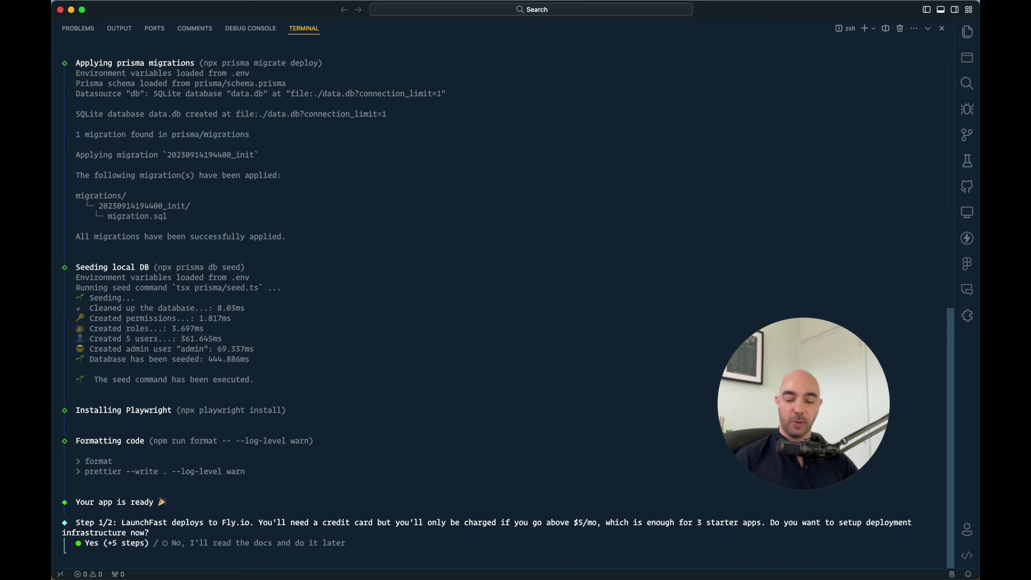
pyautogui.press('Return')
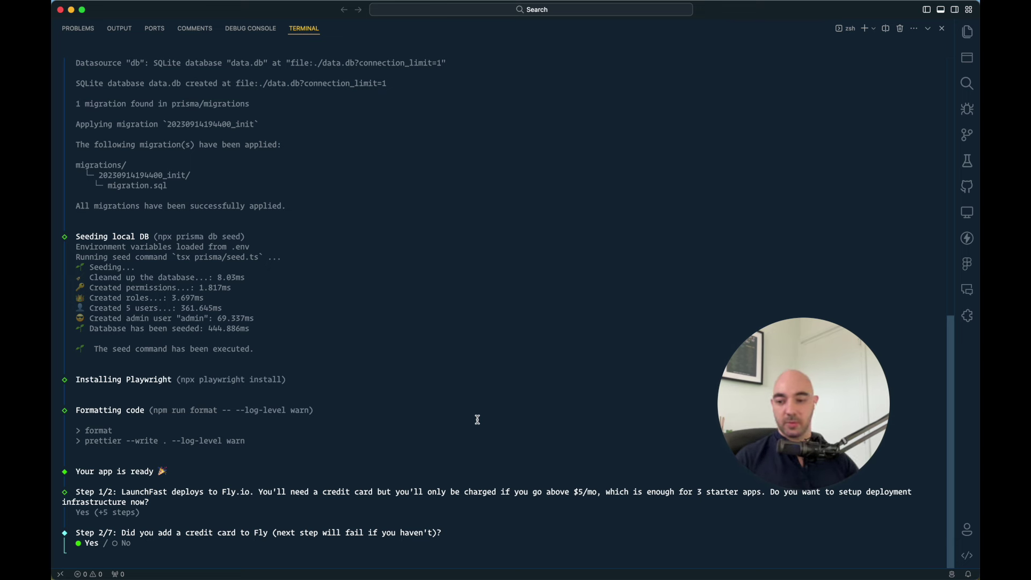
# - Confirm a credit card is on Fly and authorize Fly's CLI with the current account
pyautogui.press('Return')
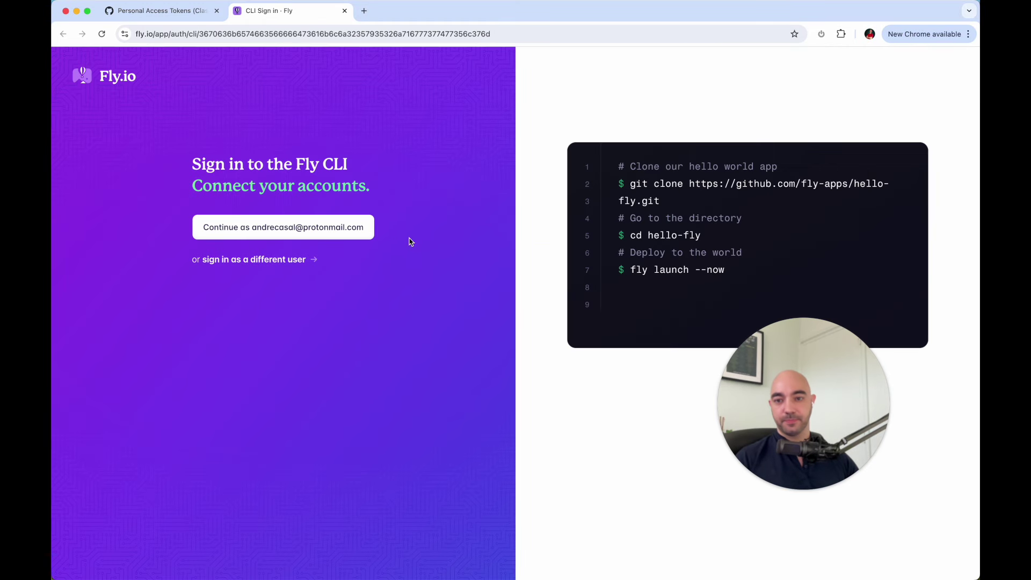
pyautogui.click(333, 228)
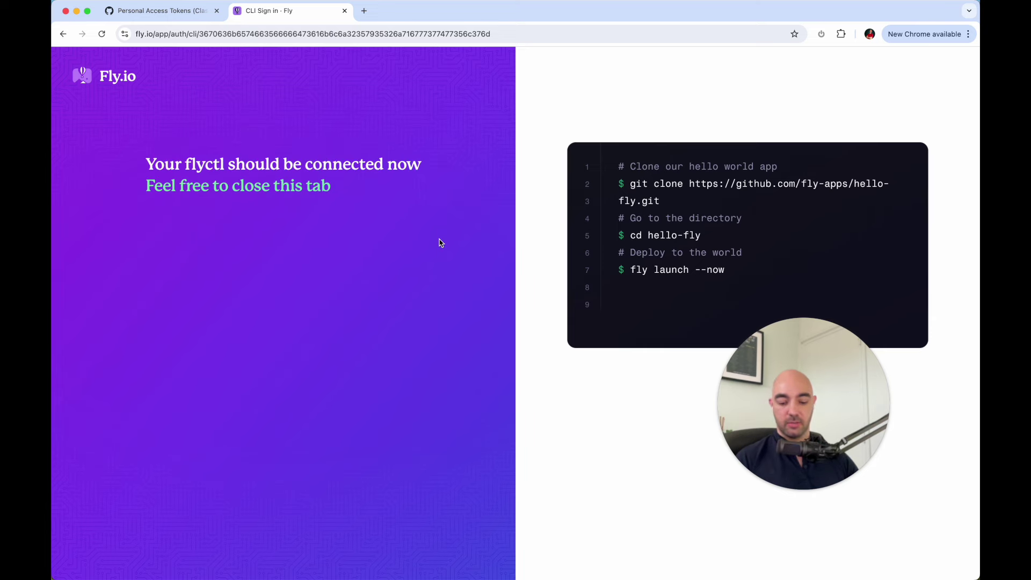
pyautogui.press('super+w')
pyautogui.press('super+Tab')
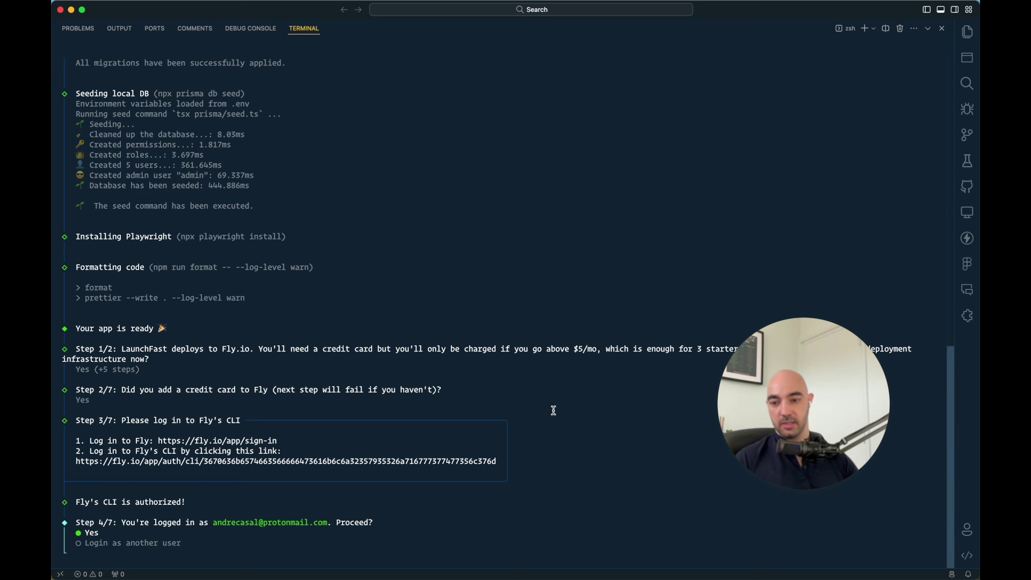
# - Proceed with the logged-in Fly account at Step 4/7
pyautogui.press('Return')
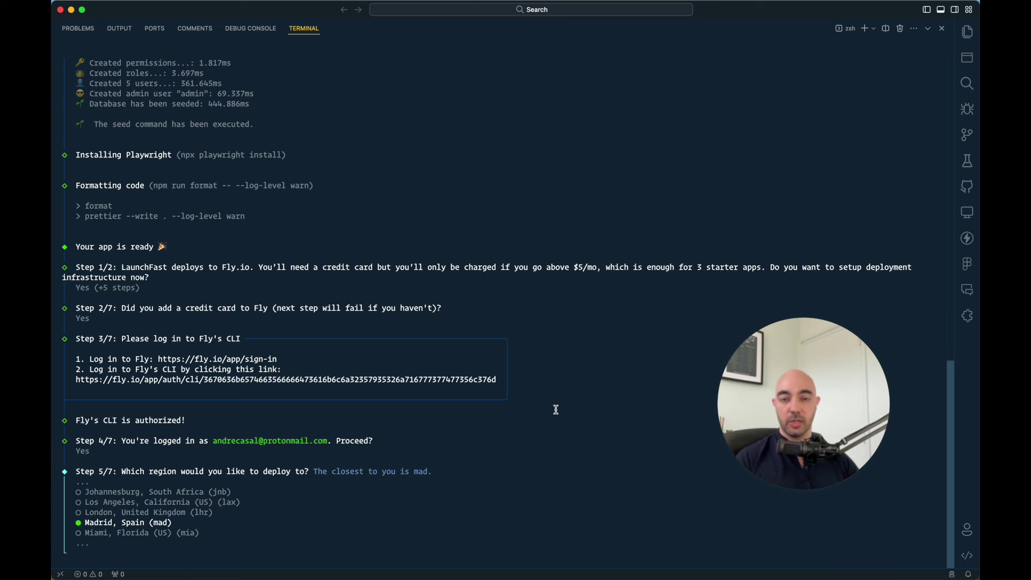
# - Choose Madrid, Spain (mad) as the region, then agree to deploy the app right away
pyautogui.press('Return')
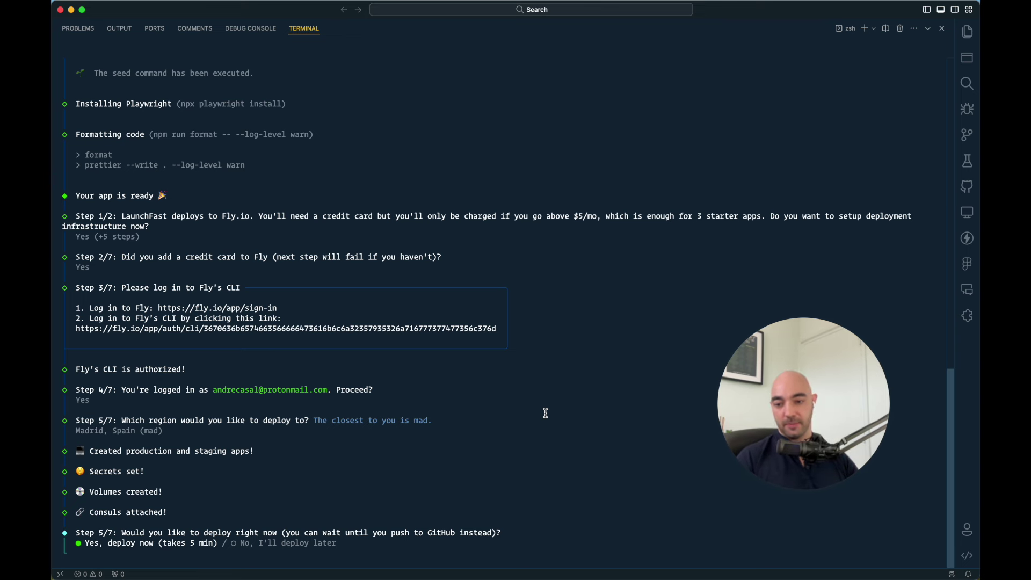
pyautogui.press('Return')
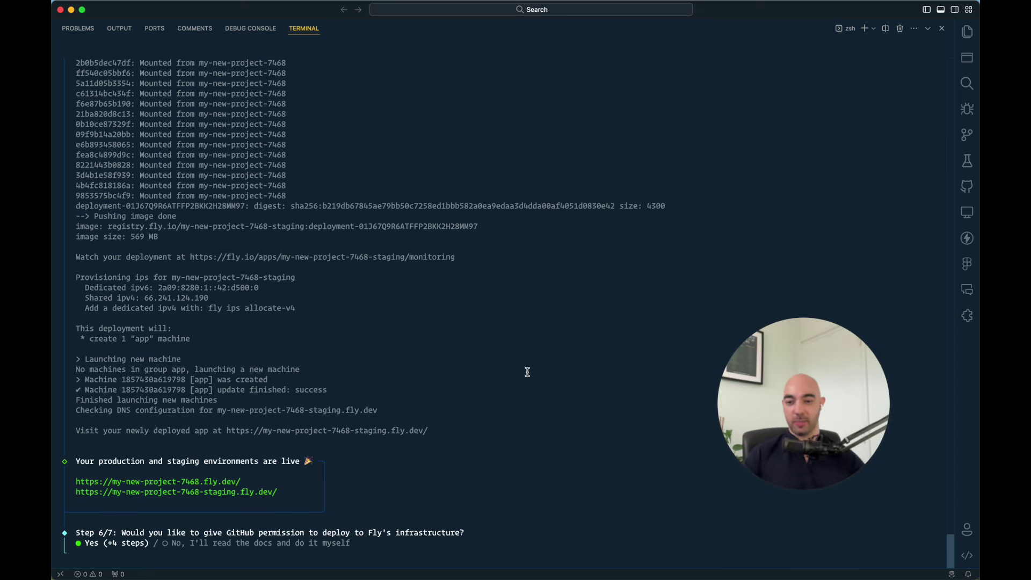
# - Open the deployed production and staging app URLs in the browser
pyautogui.keyDown('super'); pyautogui.click(192, 481); pyautogui.keyUp('super')
pyautogui.click(542, 302)
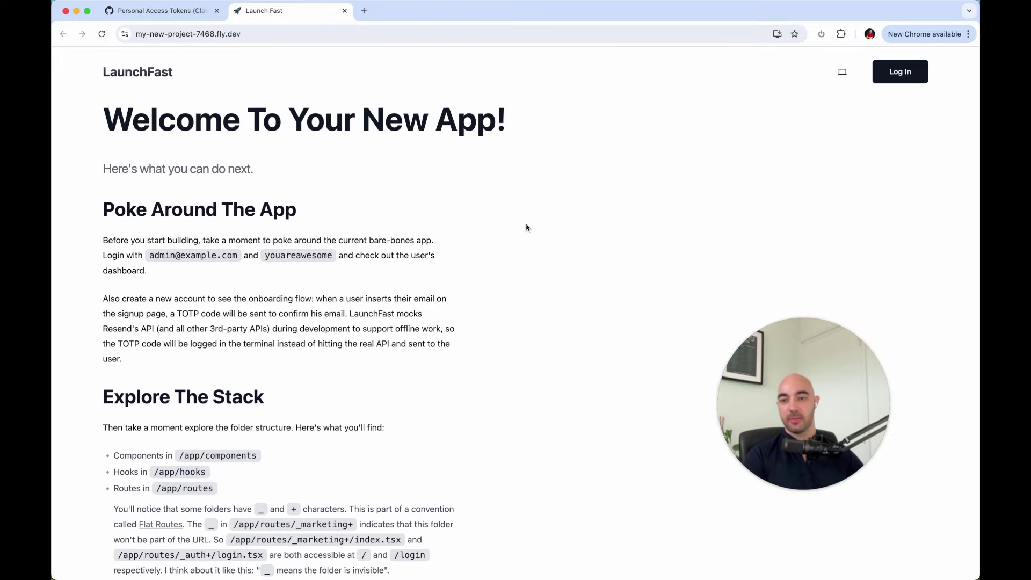
pyautogui.scroll(-15, 525, 226)
pyautogui.scroll(15, 526, 227)
pyautogui.press('super+Tab')
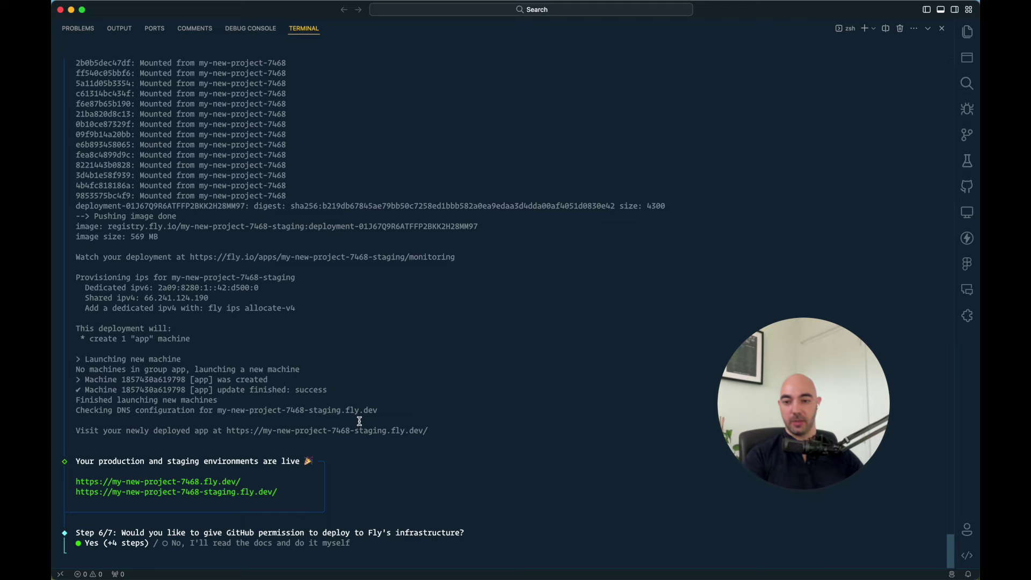
pyautogui.keyDown('super'); pyautogui.click(226, 493); pyautogui.keyUp('super')
pyautogui.click(521, 310)
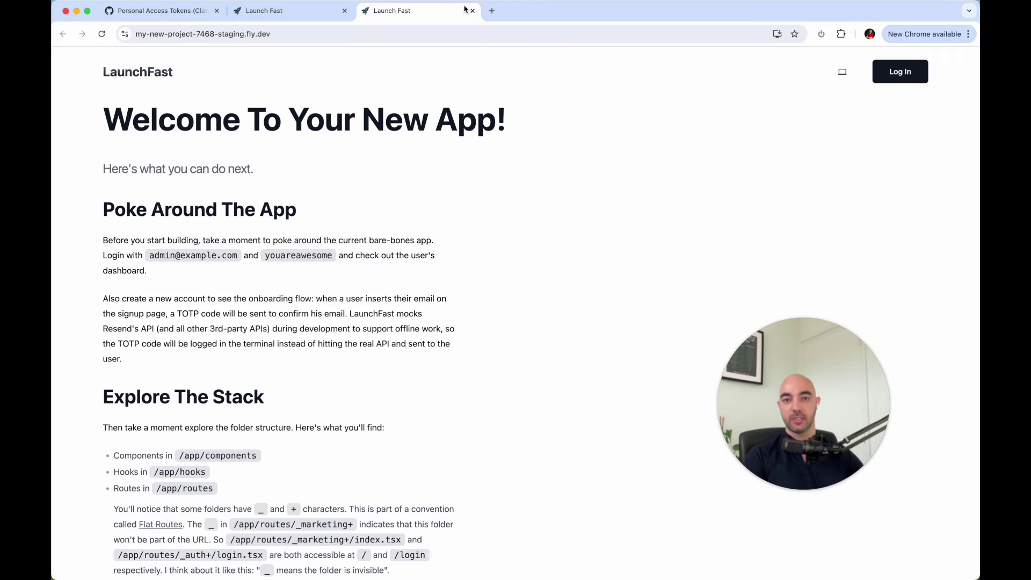
# - Give GitHub permission to deploy to Fly and open repo.new to create a repository
pyautogui.press('super+Tab')
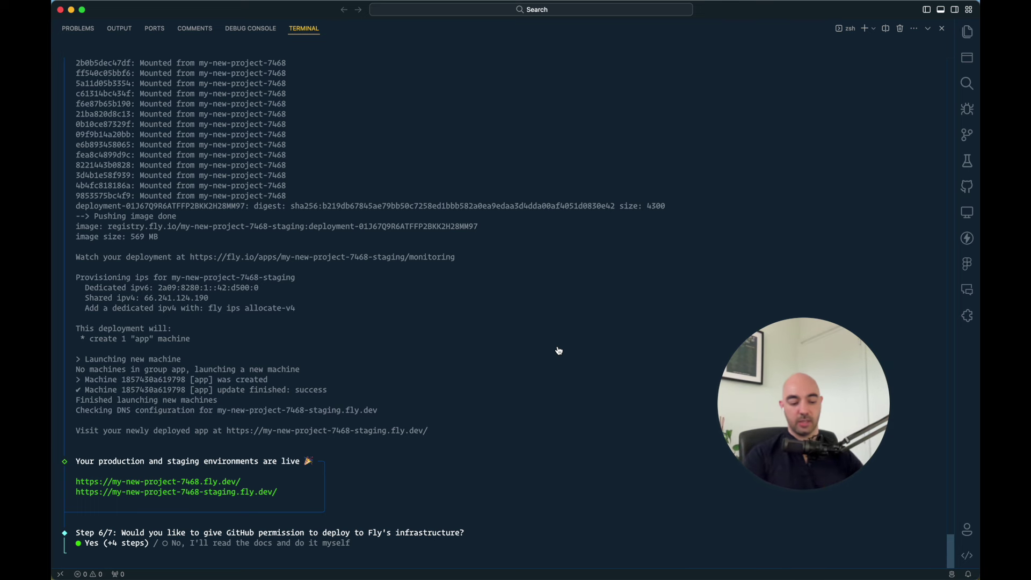
pyautogui.press('Return')
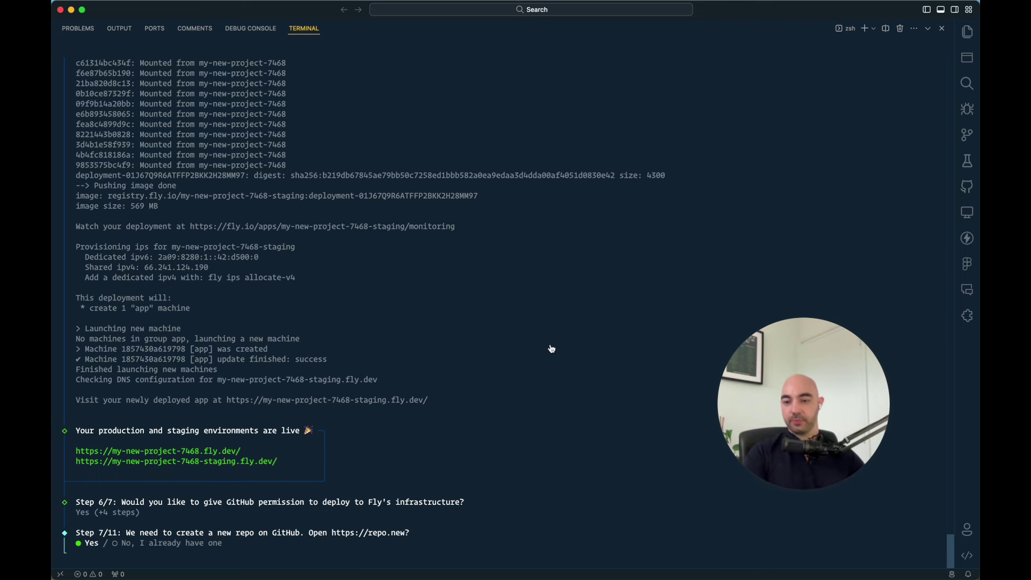
pyautogui.press('Return')
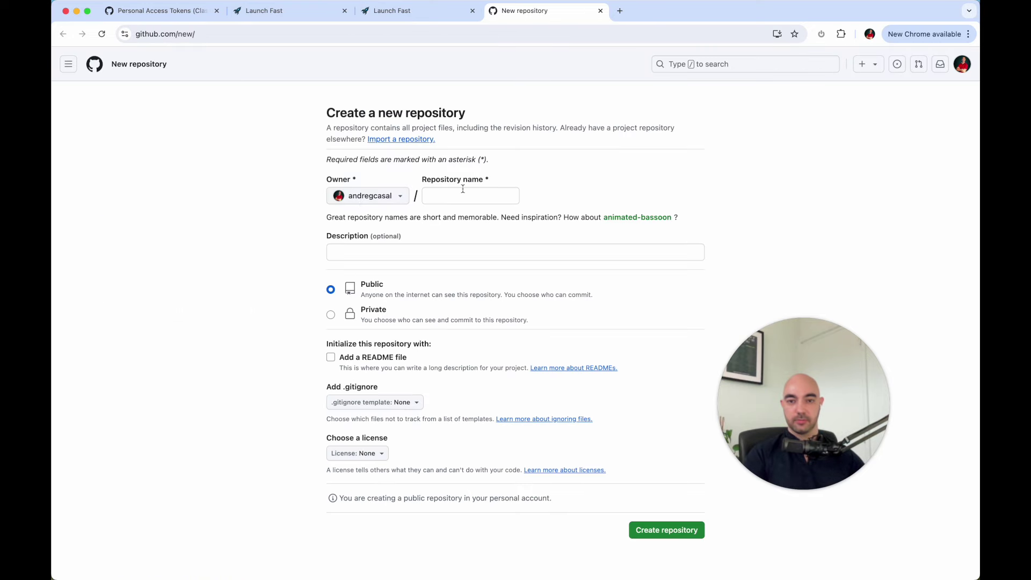
# - Create a private GitHub repository named 'my-awesome-app'
pyautogui.click(472, 196)
pyautogui.write('my-awesome-app')
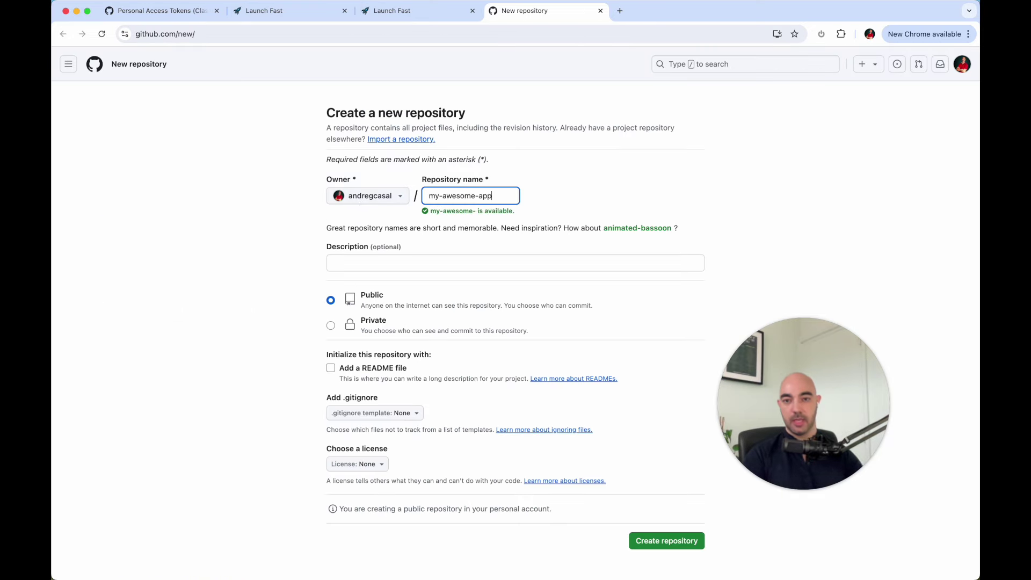
pyautogui.click(331, 326)
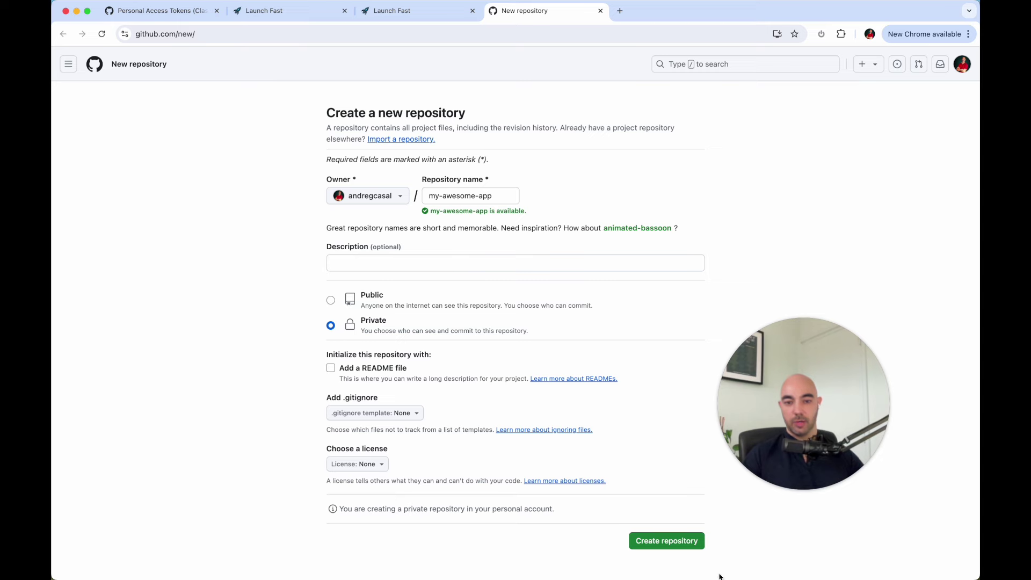
pyautogui.click(655, 540)
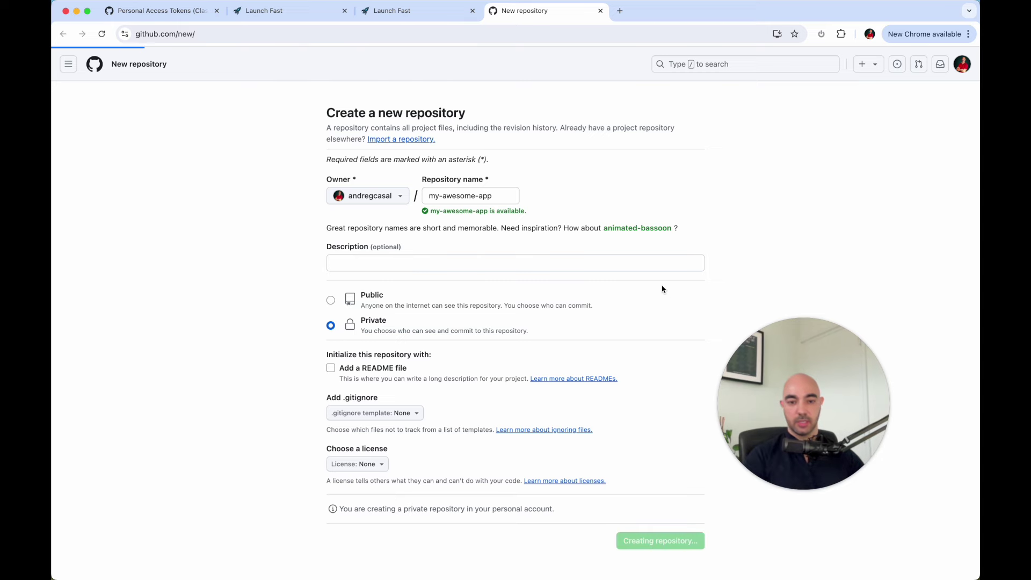
# - Enter the my-awesome-app repository URL at Step 8/11 and open Fly's token page
pyautogui.click(818, 291)
pyautogui.press('super+Tab')
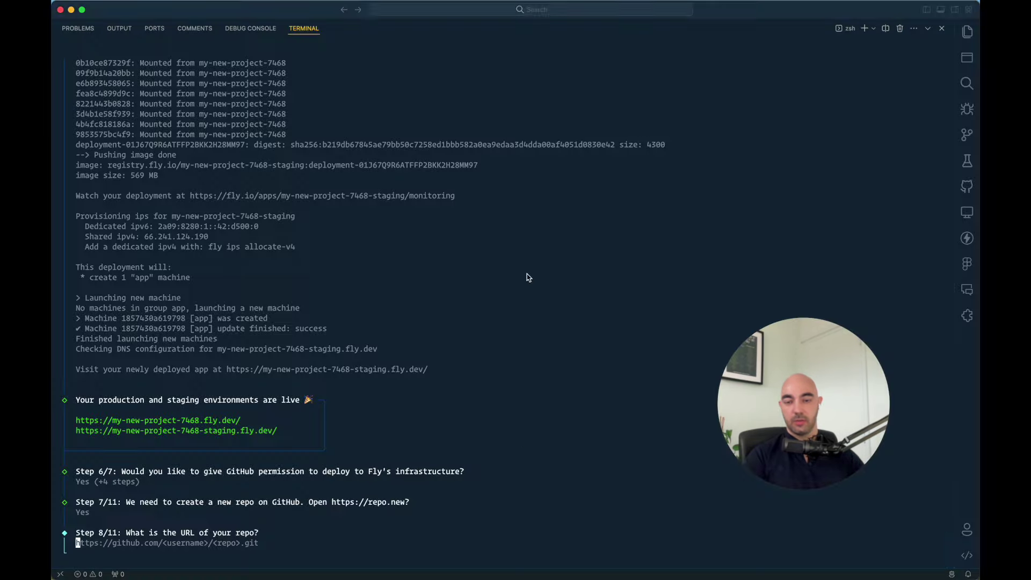
pyautogui.press('super+v')
pyautogui.press('Return')
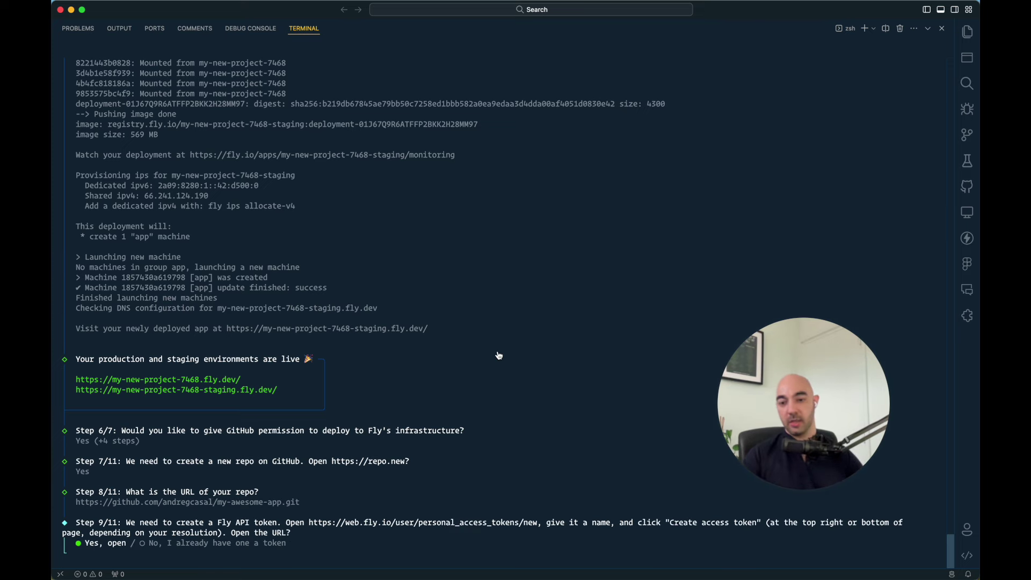
pyautogui.press('Return')
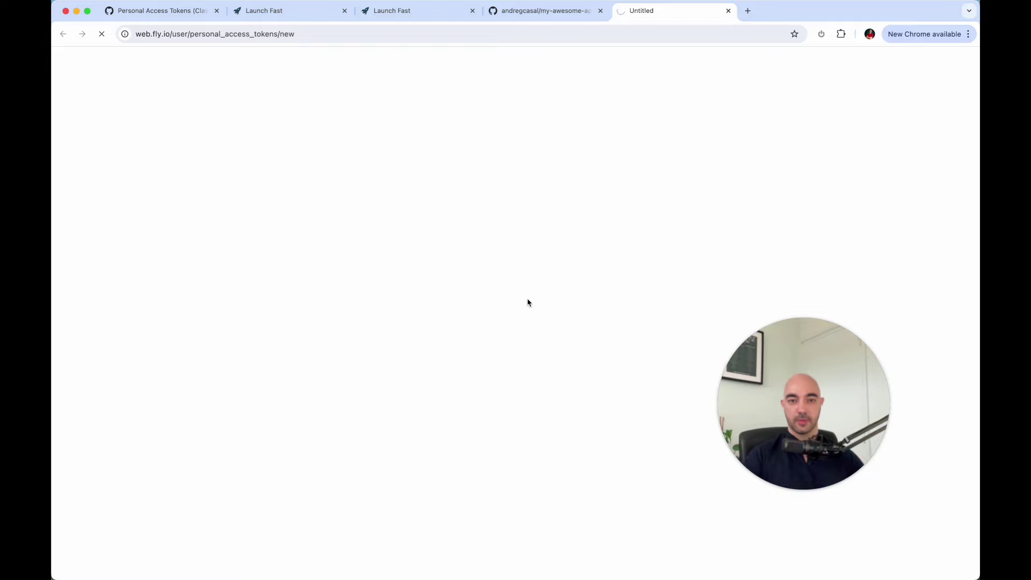
# - Verify the account password with the saved credential to continue on Fly.io
pyautogui.click(426, 343)
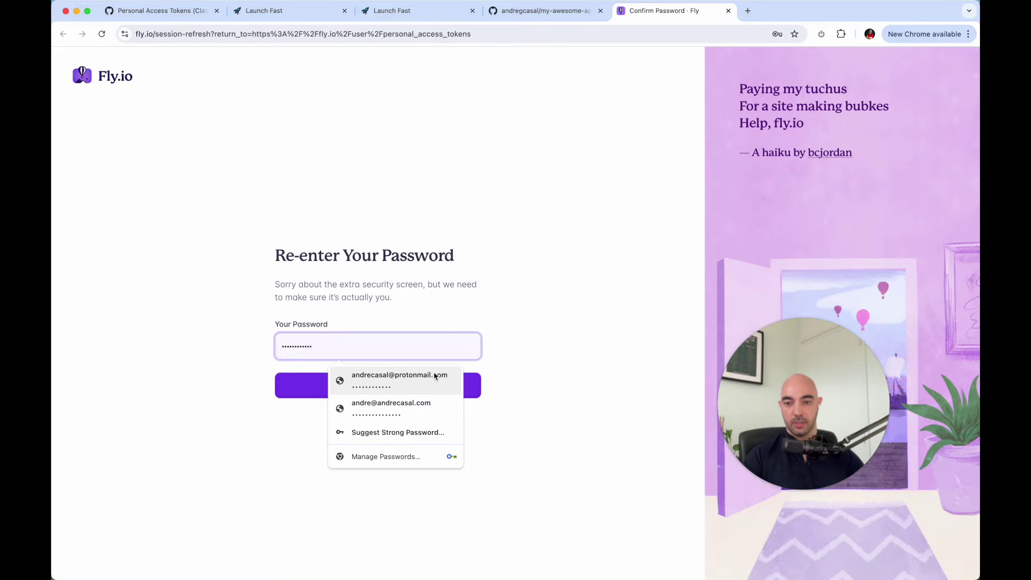
pyautogui.click(437, 378)
pyautogui.click(435, 392)
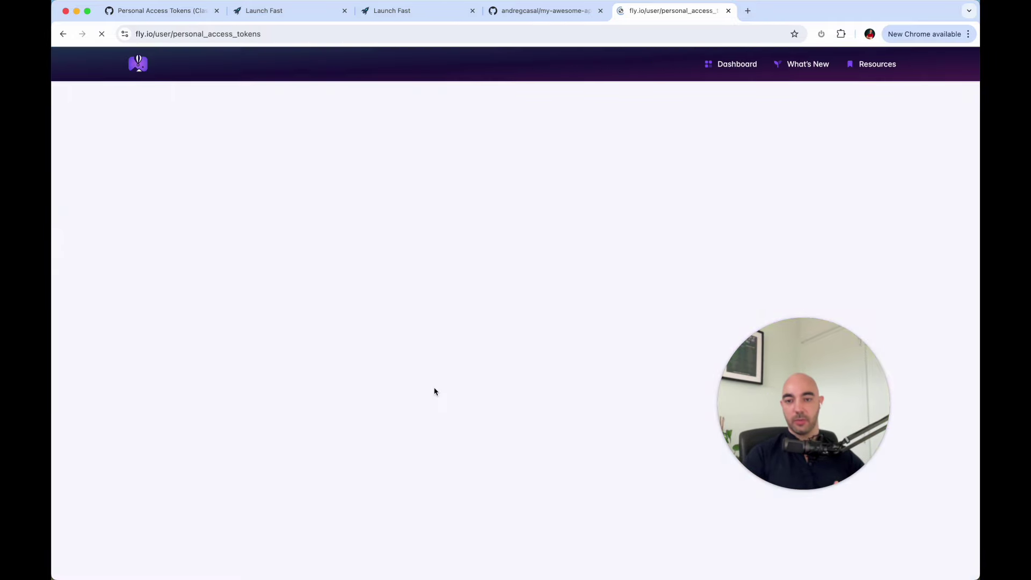
# - Create a Fly.io access token named 'github token' and copy it
pyautogui.click(766, 162)
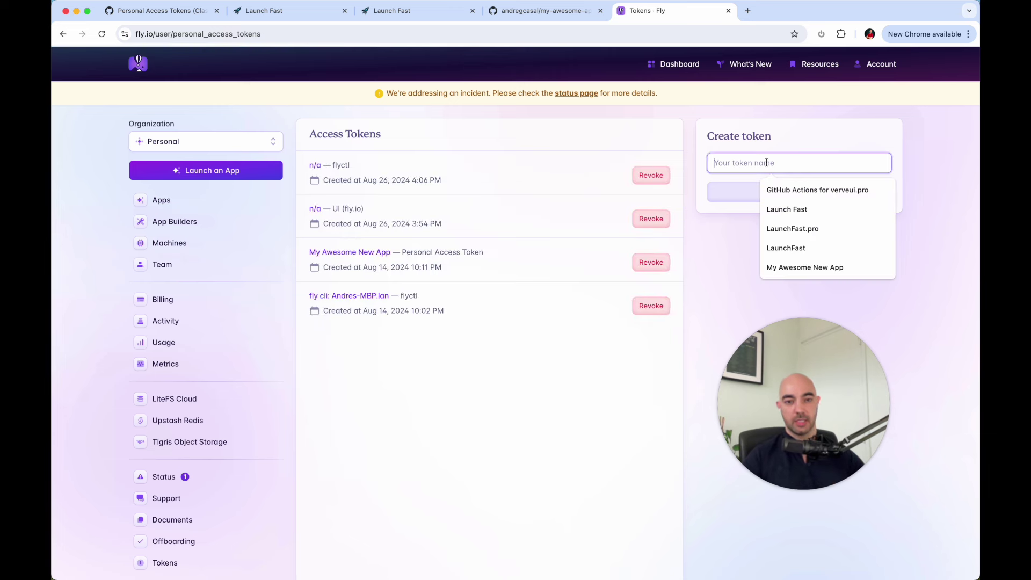
pyautogui.write('github')
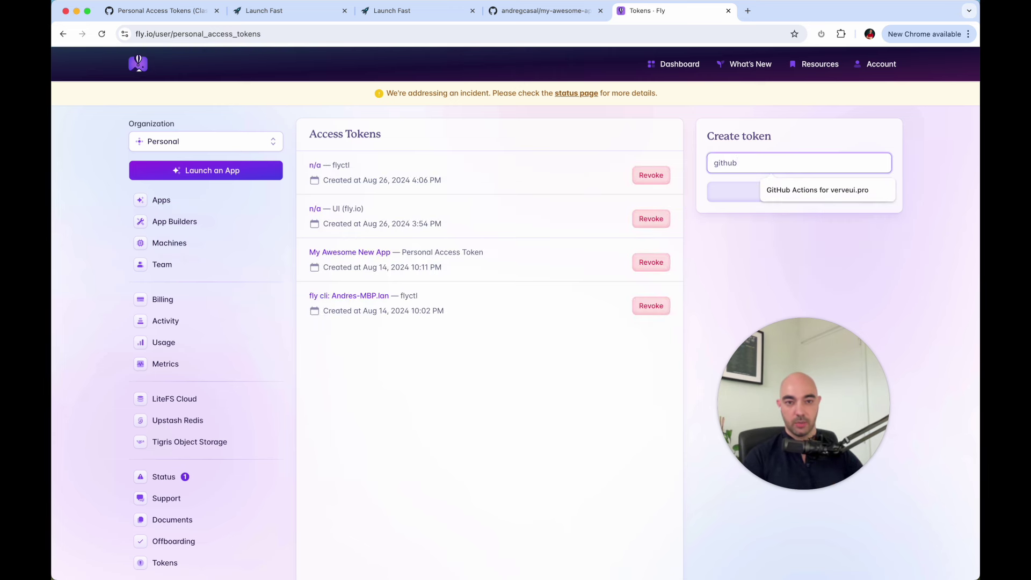
pyautogui.write(' token')
pyautogui.click(764, 190)
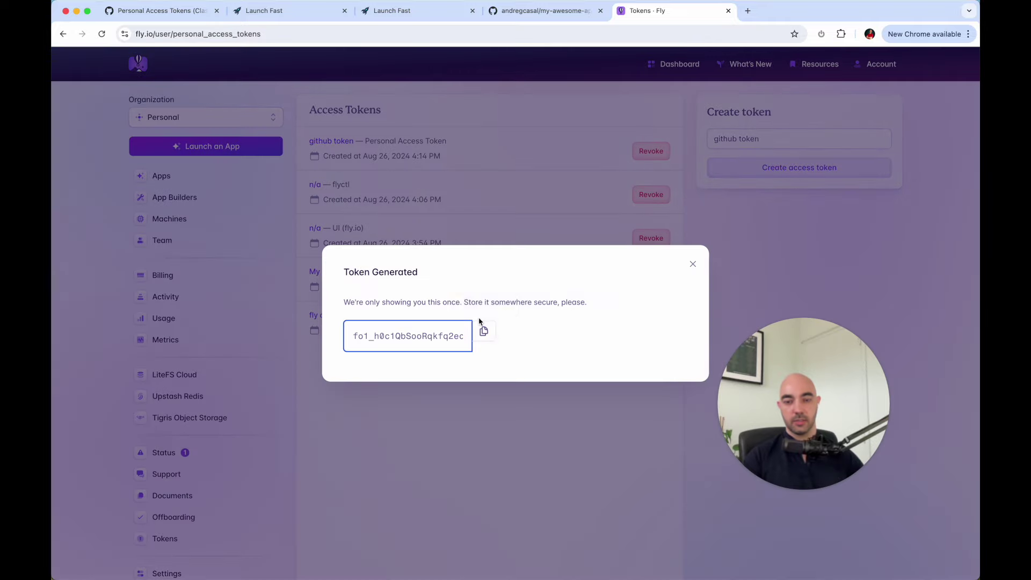
pyautogui.click(484, 330)
pyautogui.press('super+Tab')
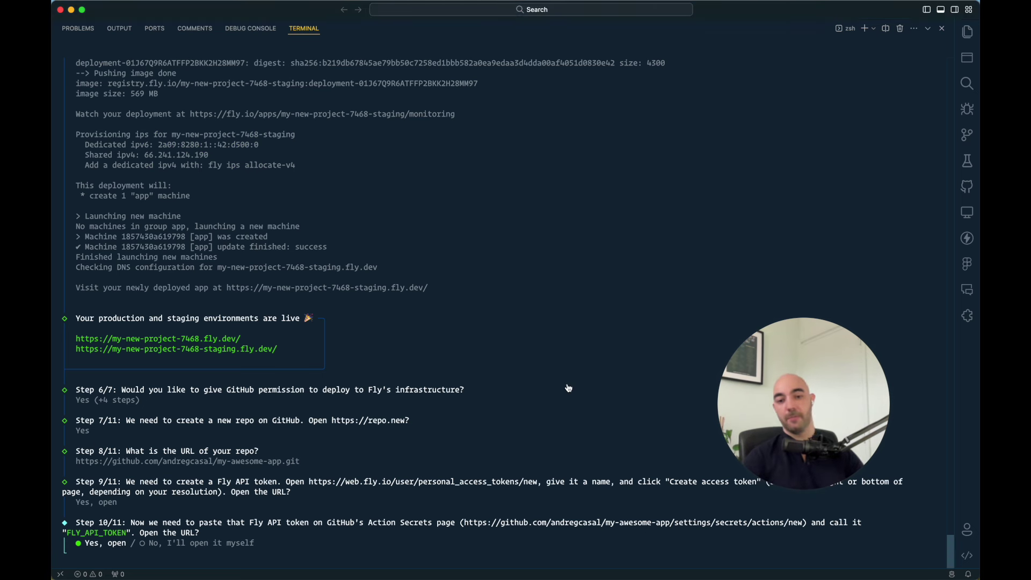
# - Open GitHub's new Actions secret page and paste the Fly token as the secret value
pyautogui.press('Return')
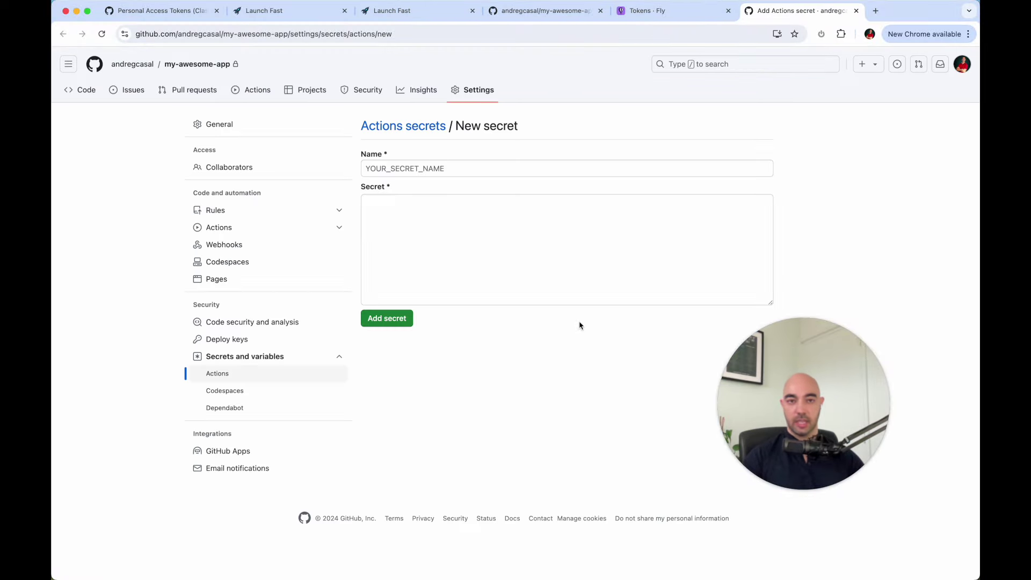
pyautogui.click(471, 211)
pyautogui.press('super+v')
pyautogui.press('super+Tab')
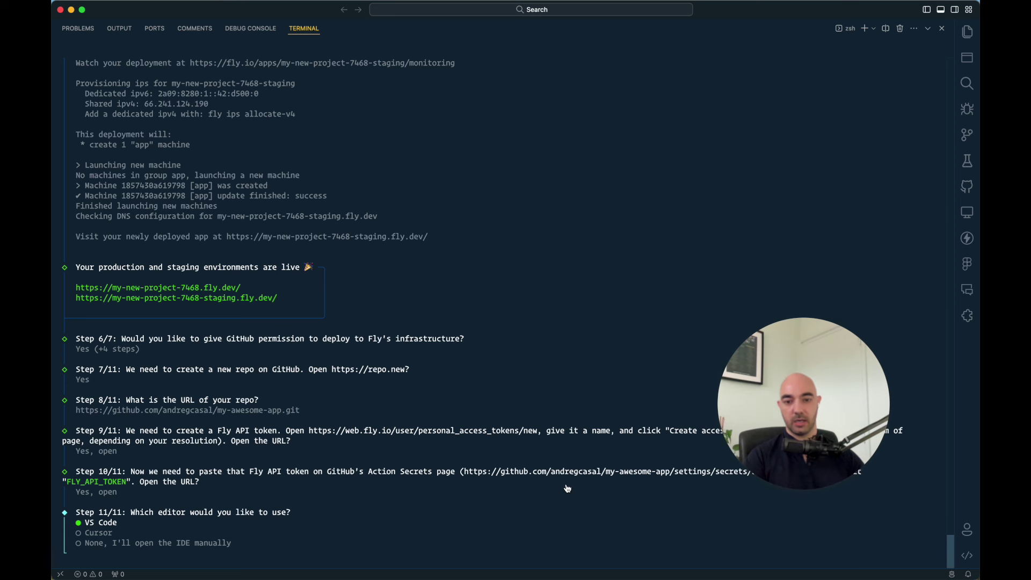
# - Name the secret FLY_API_TOKEN, copied from the terminal, and add it to the repository
pyautogui.doubleClick(99, 482)
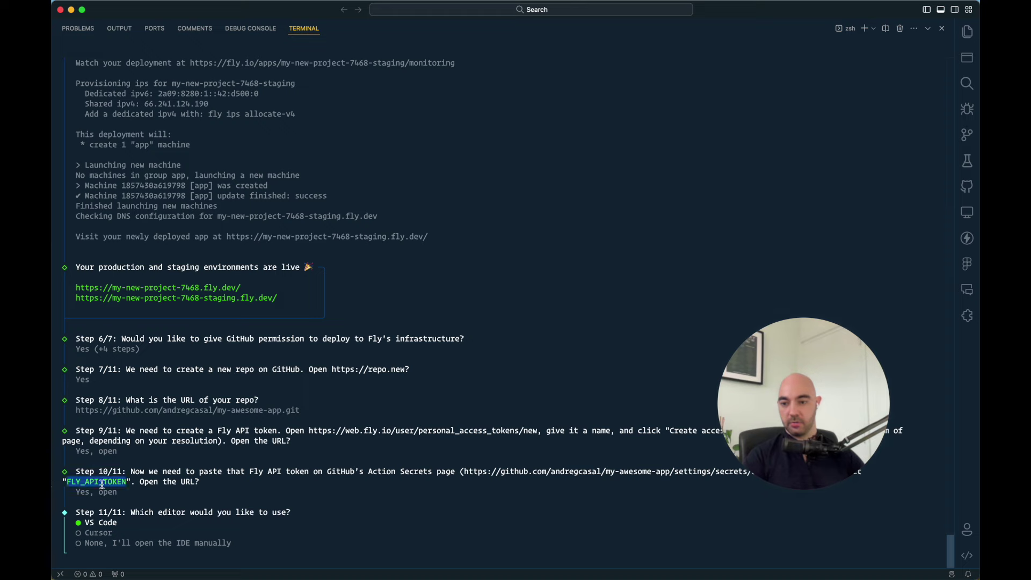
pyautogui.press('super+Tab')
pyautogui.click(456, 160)
pyautogui.press('super+v')
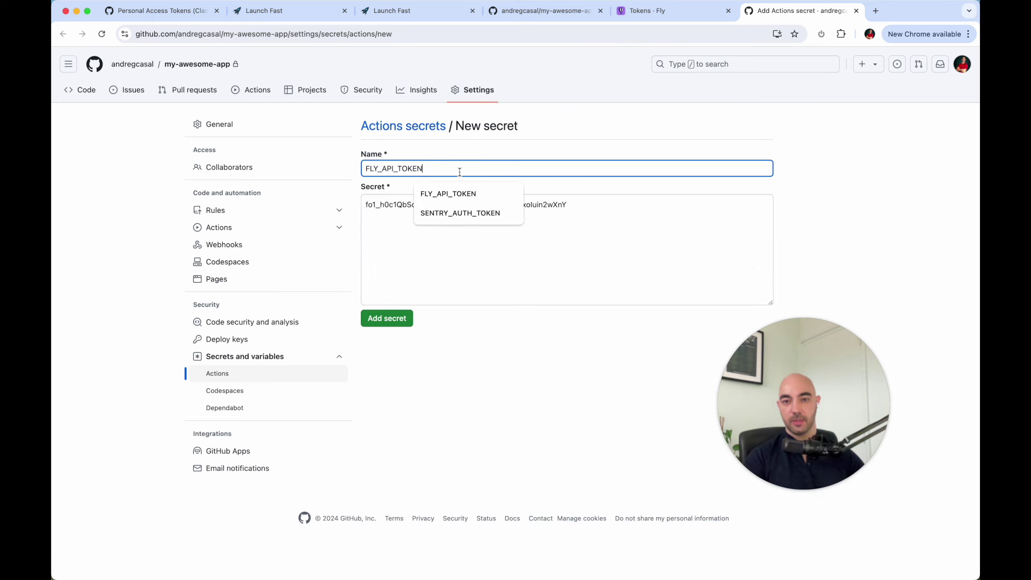
pyautogui.click(387, 318)
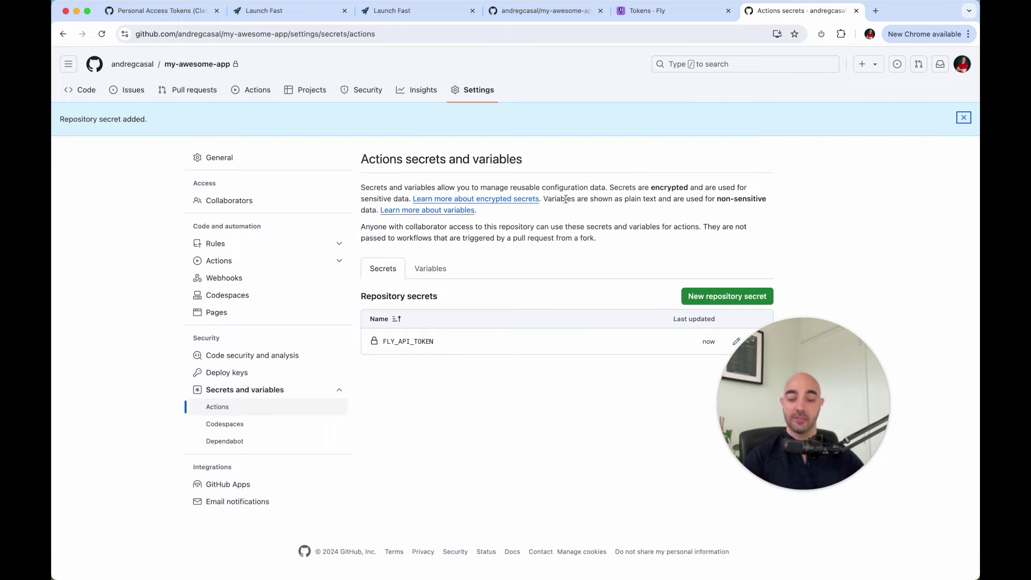
pyautogui.press('super+Tab')
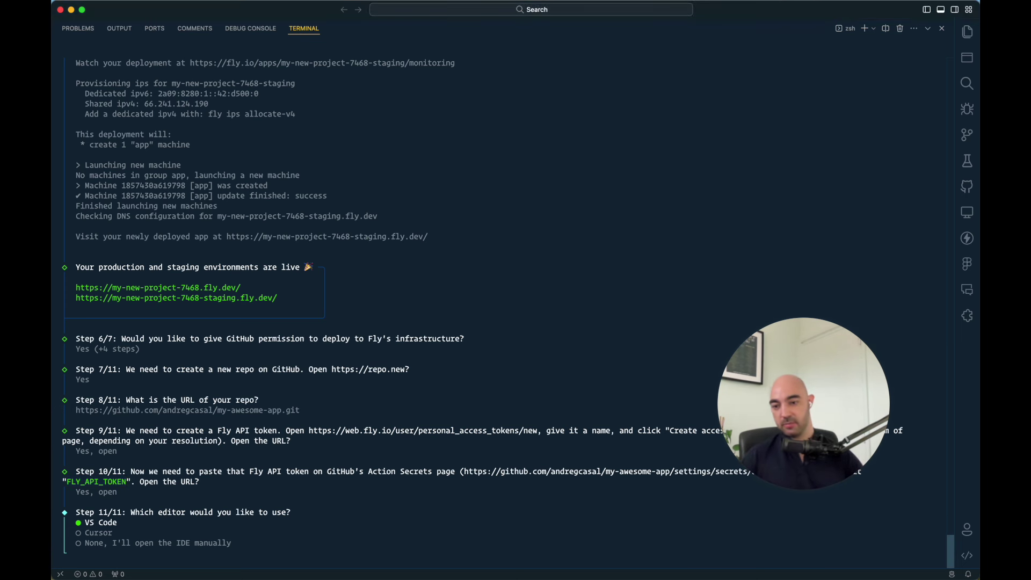
# - Open my-new-project in VS Code, maximize its window, and run the dev script from NPM Scripts
pyautogui.press('Return')
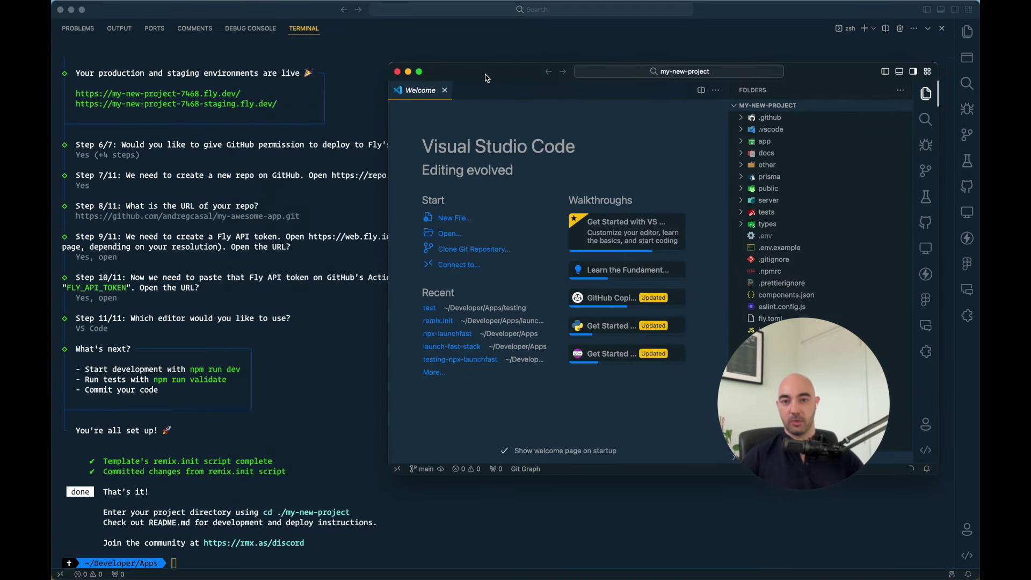
pyautogui.doubleClick(487, 78)
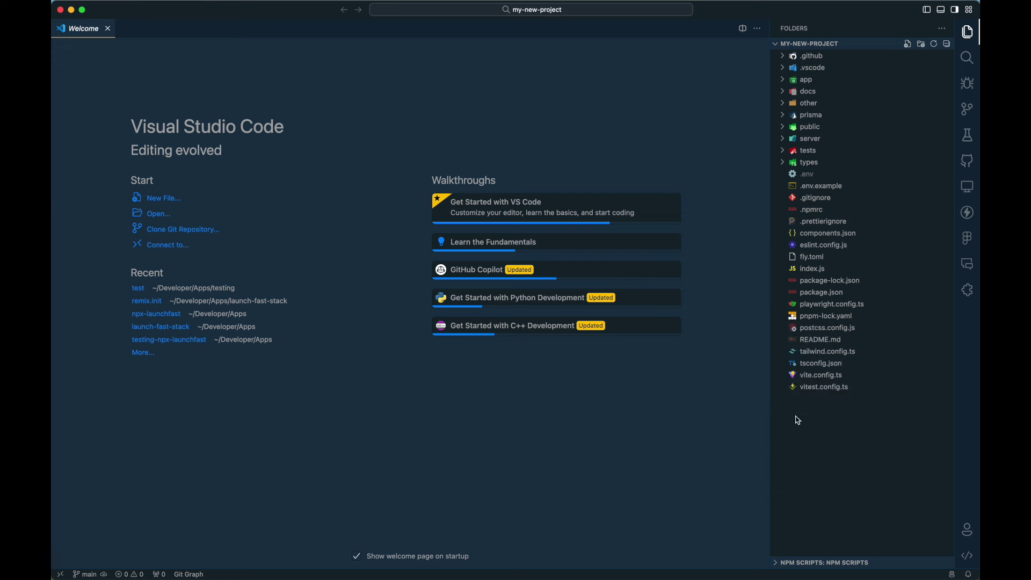
pyautogui.click(859, 563)
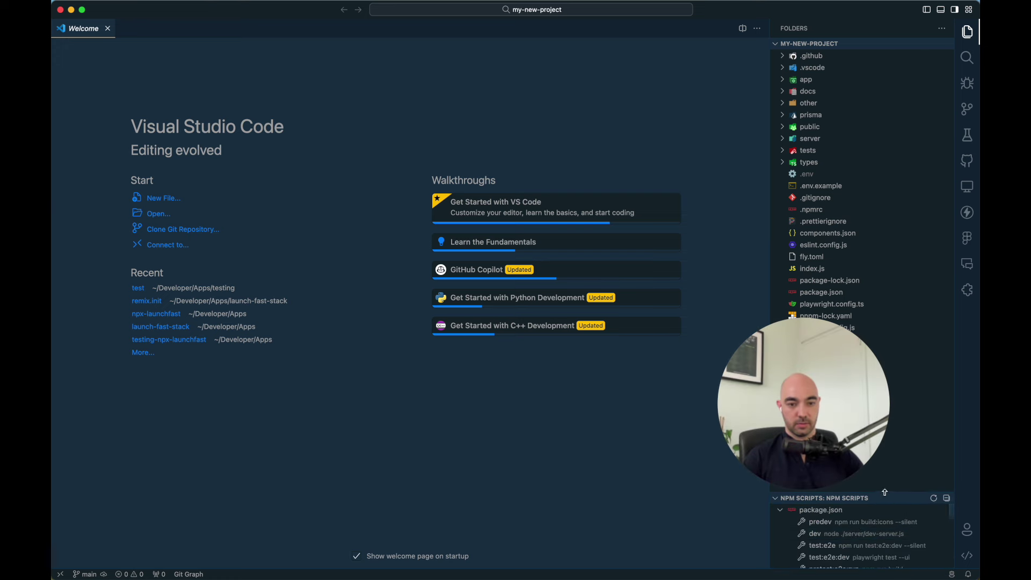
pyautogui.moveTo(884, 492); pyautogui.dragTo(795, 392)
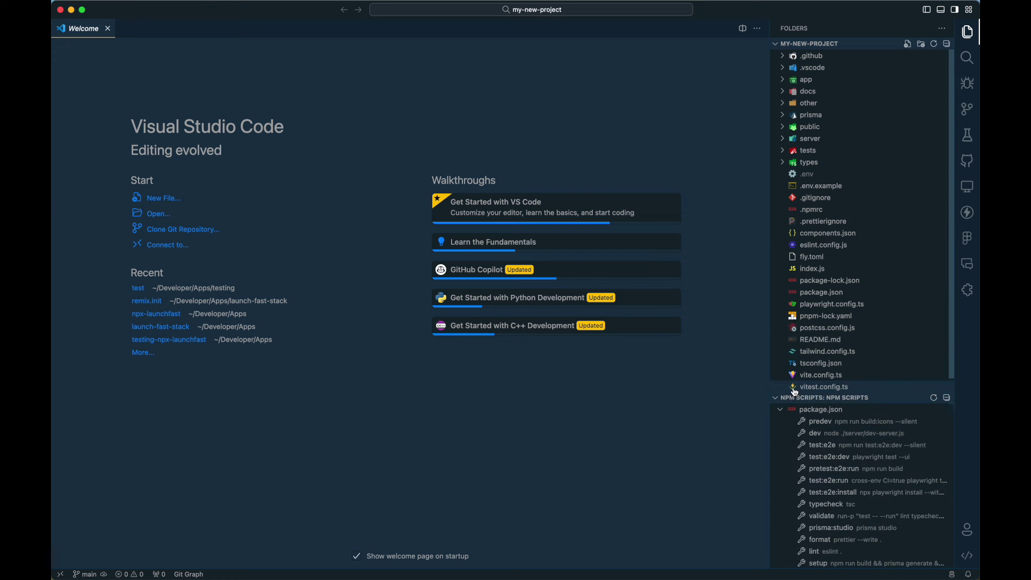
pyautogui.click(934, 434)
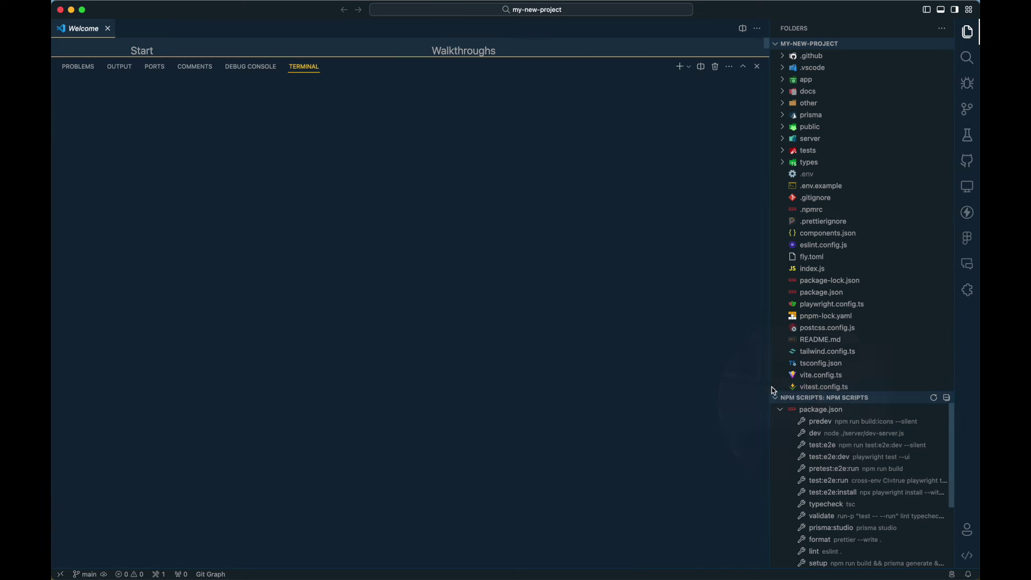
# - Resize the terminal panel, close the Welcome page, and open localhost:3000 in the browser
pyautogui.doubleClick(487, 59)
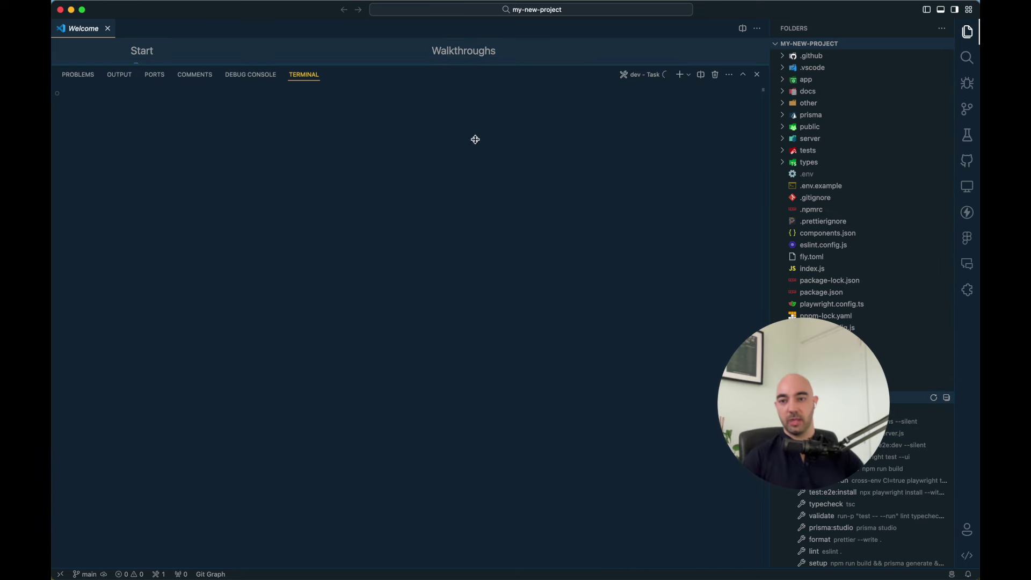
pyautogui.moveTo(456, 332); pyautogui.dragTo(456, 371)
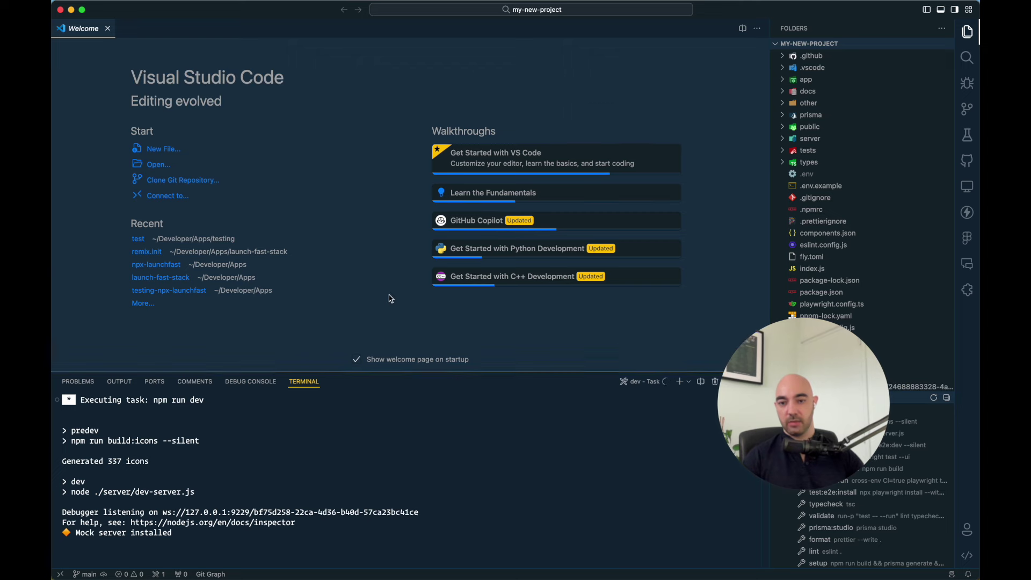
pyautogui.click(108, 28)
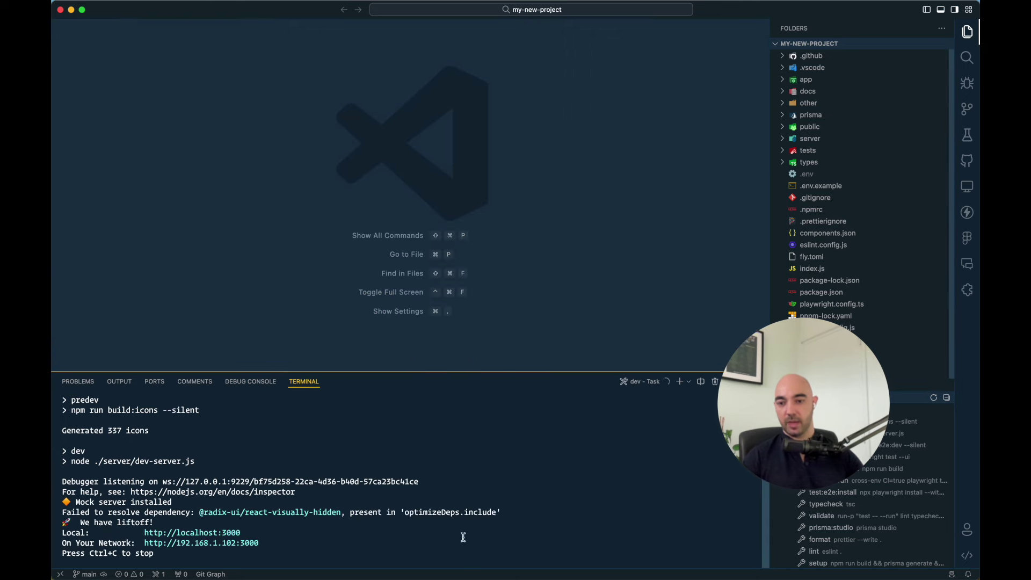
pyautogui.keyDown('super'); pyautogui.click(219, 536); pyautogui.keyUp('super')
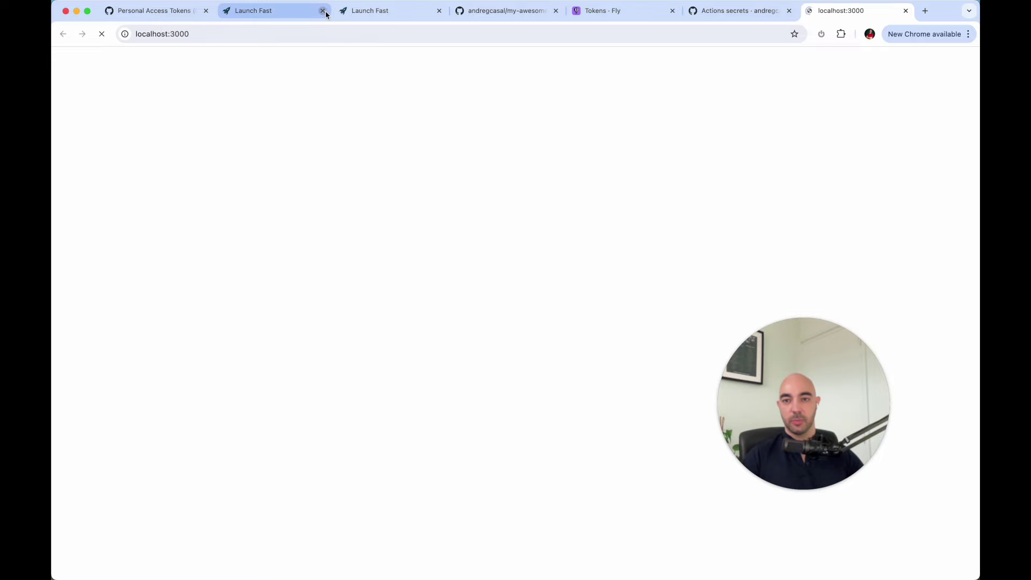
# - Close the old Launch Fast, GitHub, Fly tokens and secrets tabs, keeping localhost:3000, then return to VS Code
pyautogui.click(323, 10)
pyautogui.click(323, 11)
pyautogui.click(323, 11)
pyautogui.click(338, 10)
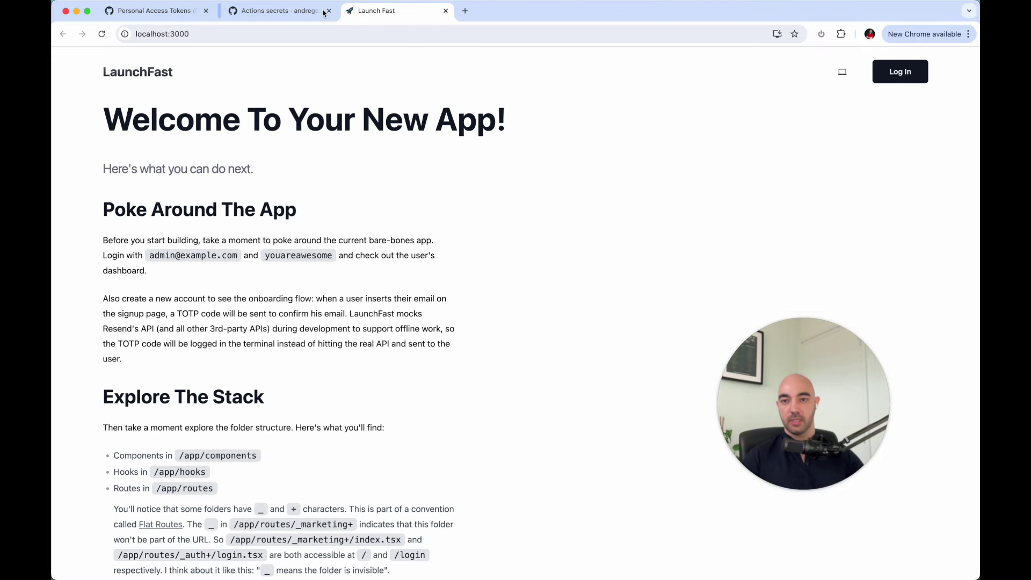
pyautogui.click(338, 10)
pyautogui.click(226, 11)
pyautogui.click(206, 10)
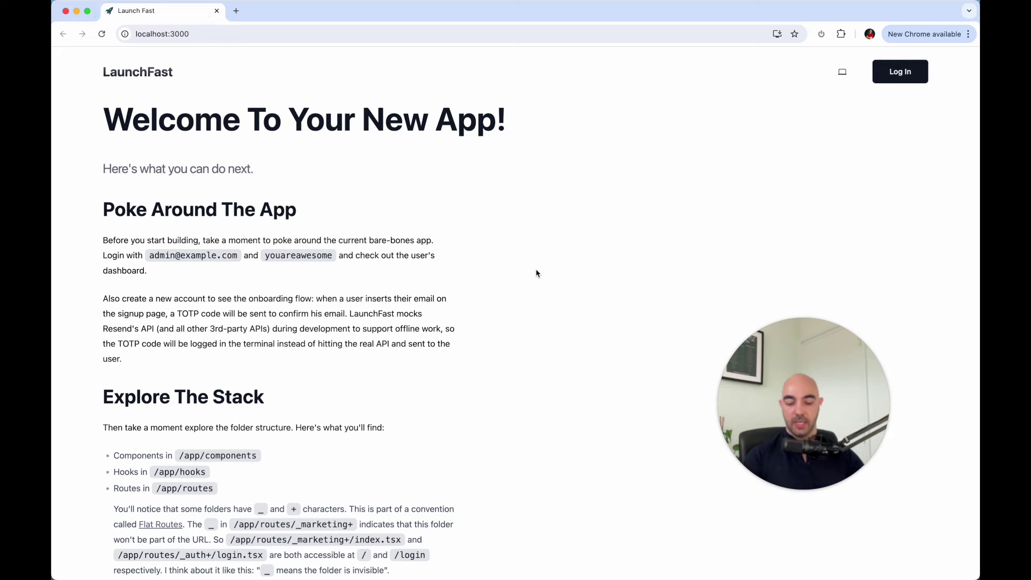
pyautogui.press('super+Tab')
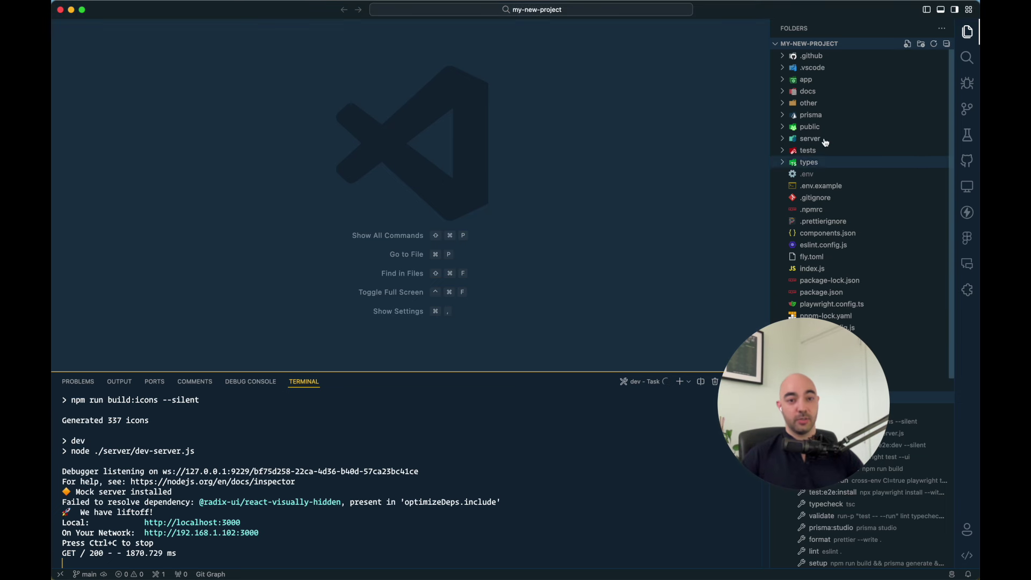